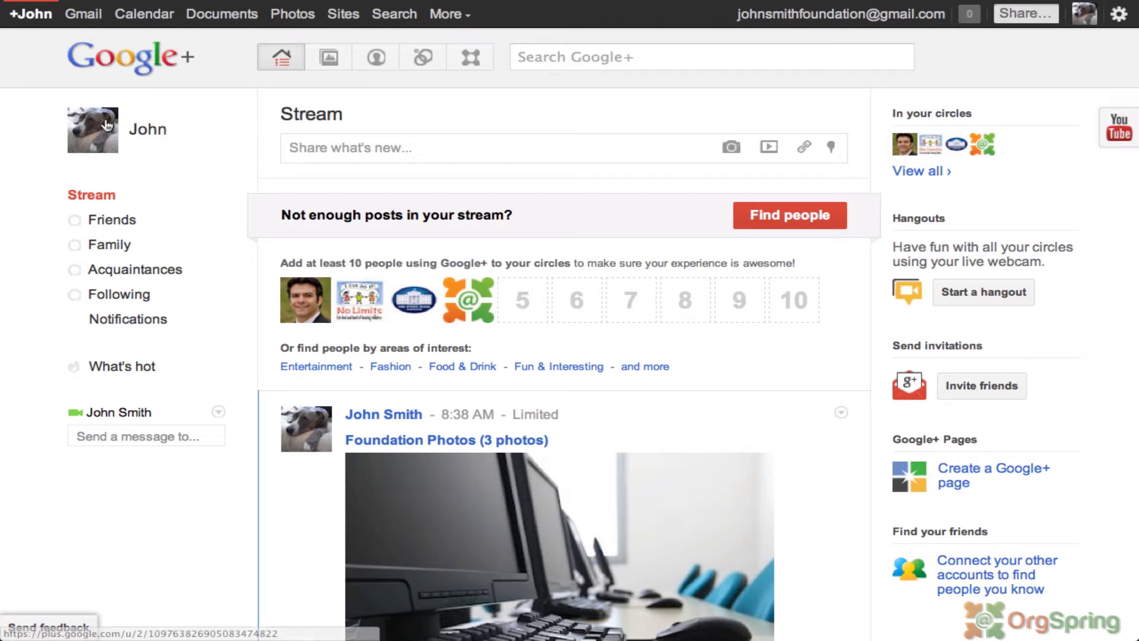
Step: From the Stream page, go to the 'Create a Google+ page' link in the right sidebar
mouse_move(126, 107)
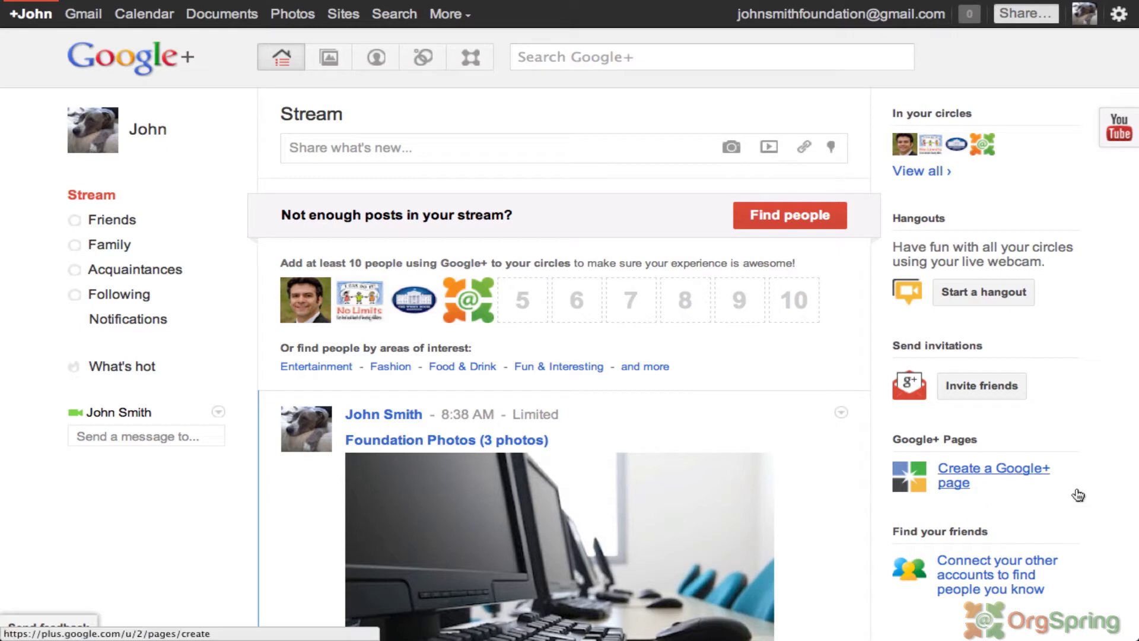
click(1029, 474)
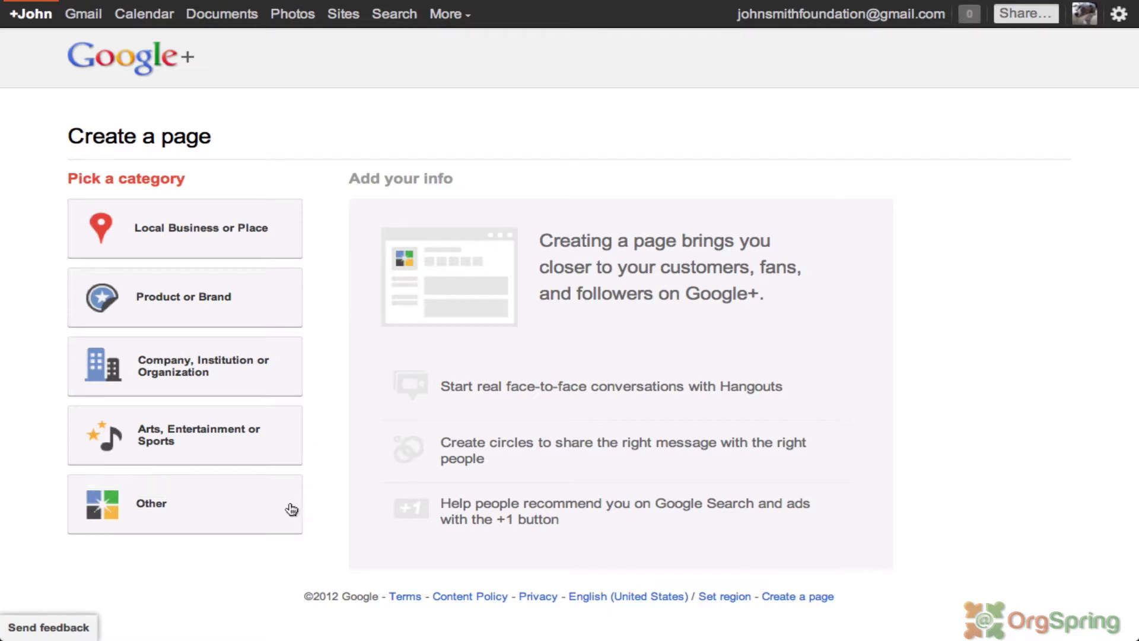
mouse_move(282, 509)
mouse_move(255, 442)
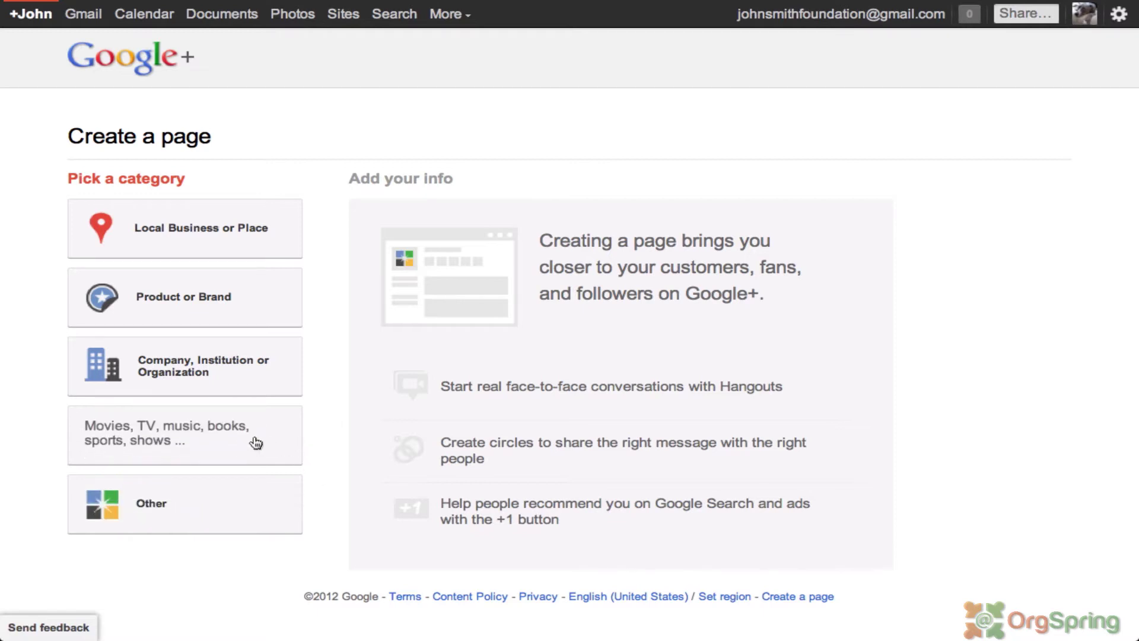
mouse_move(236, 366)
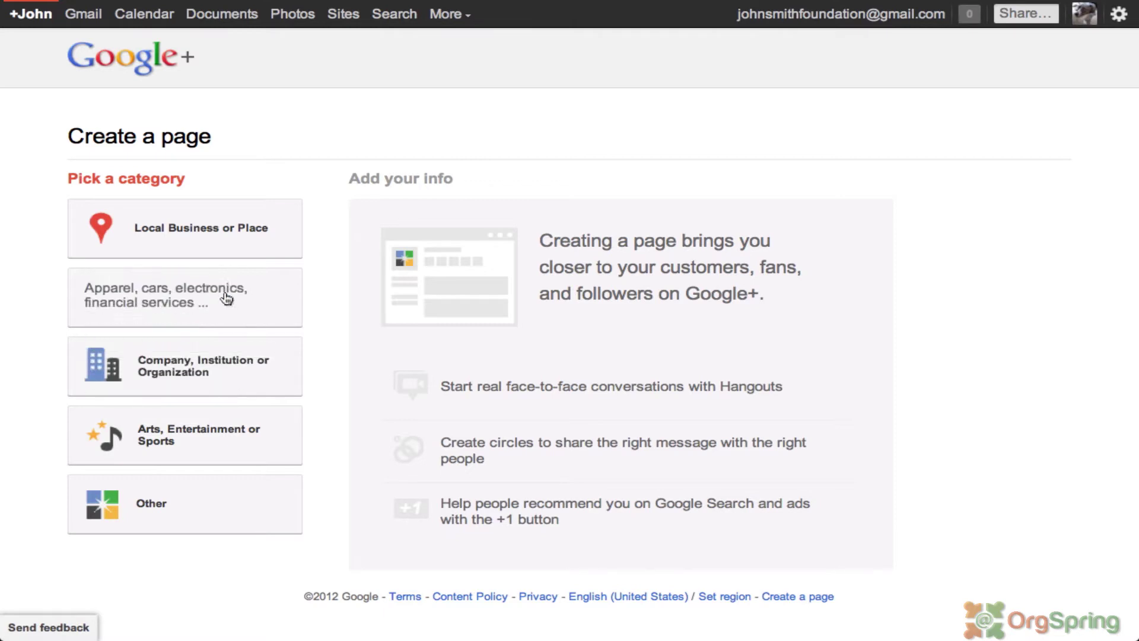
mouse_move(223, 233)
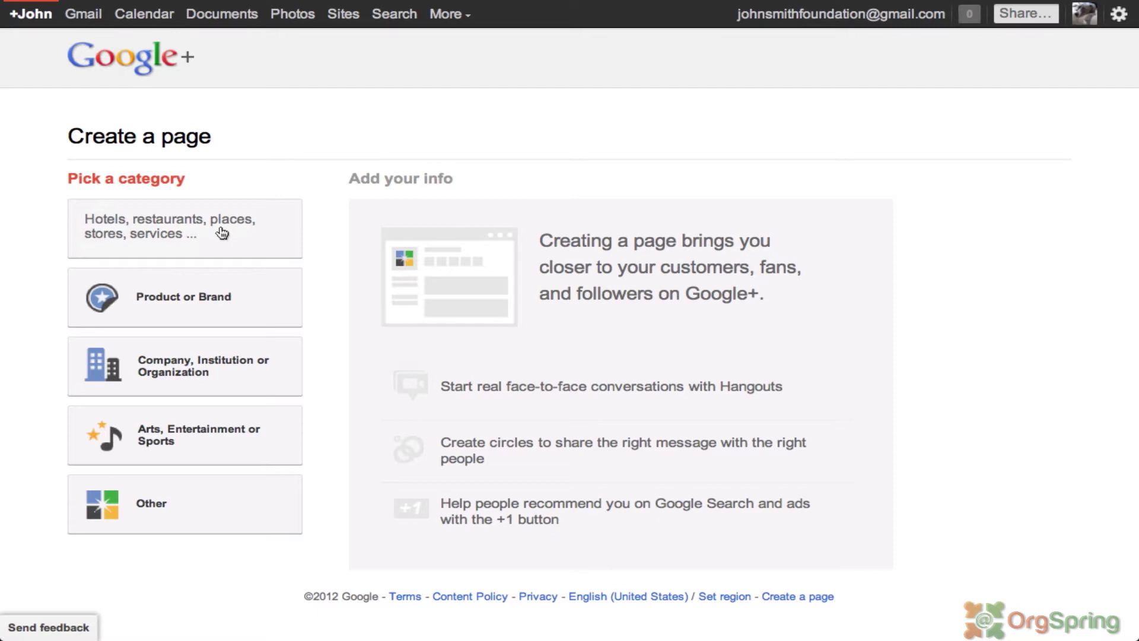
mouse_move(227, 306)
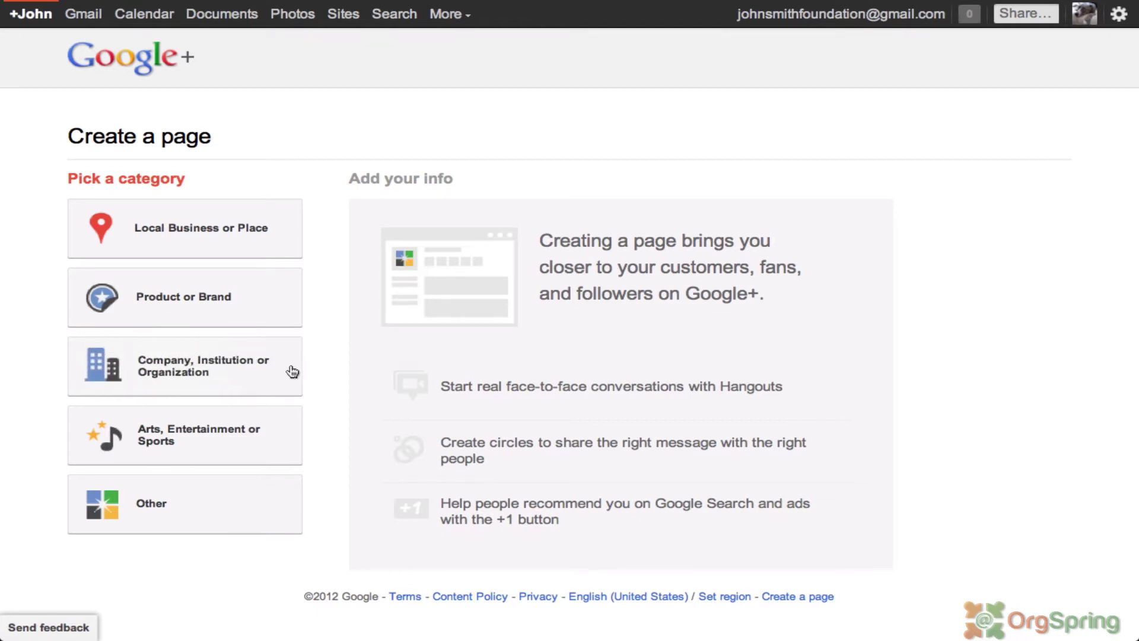
click(233, 370)
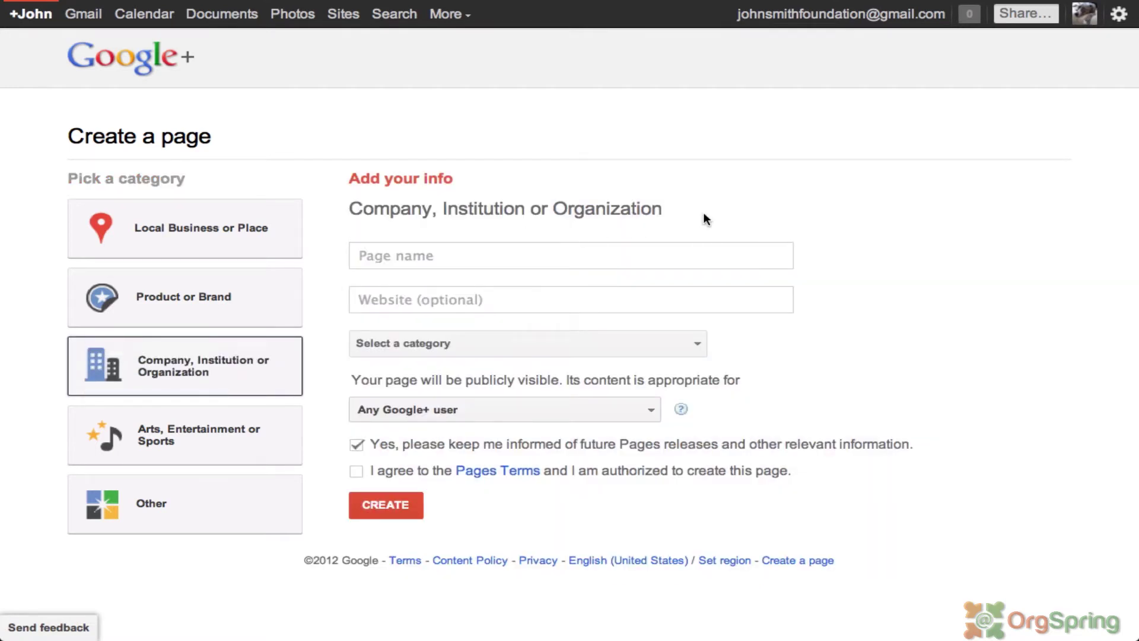
click(591, 254)
text(Jo)
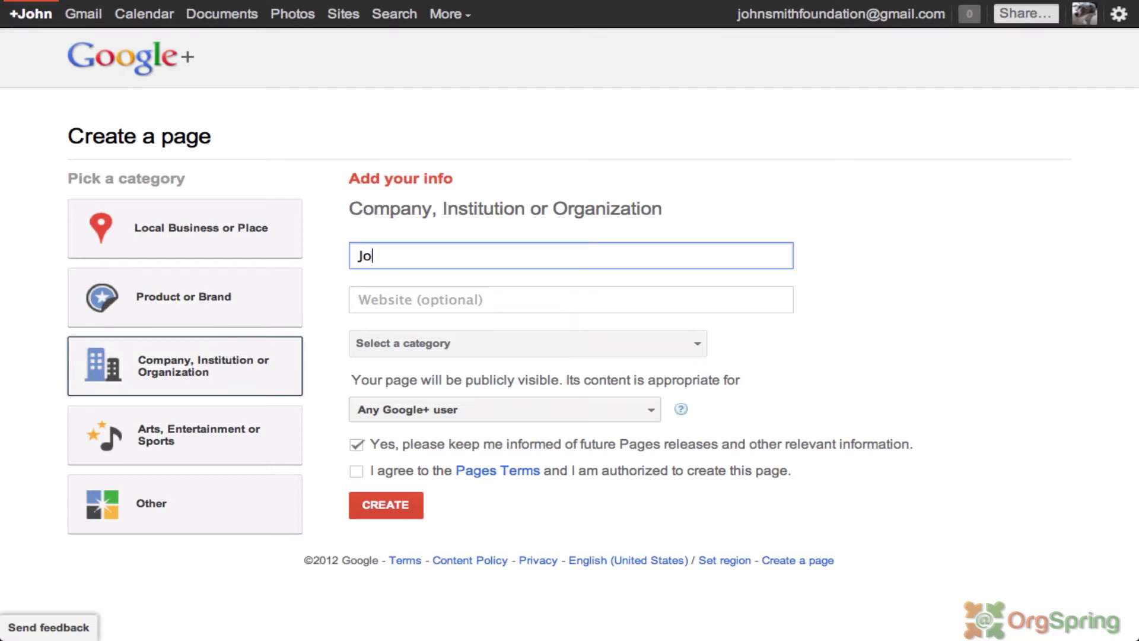
text(hn Smith Foundation)
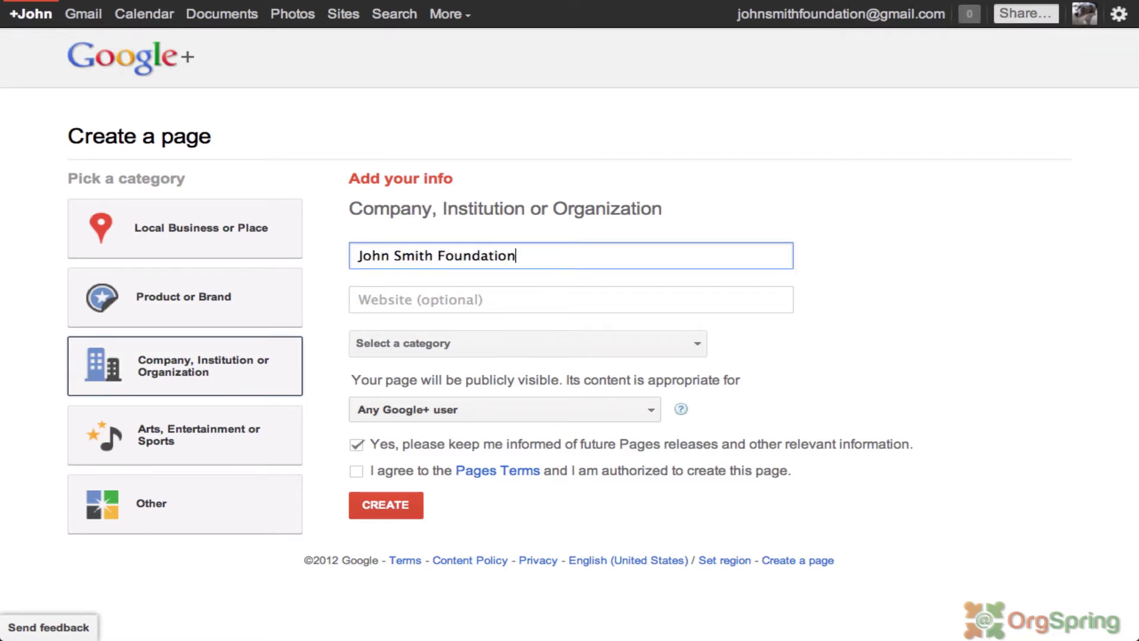
key(Tab)
text(ht)
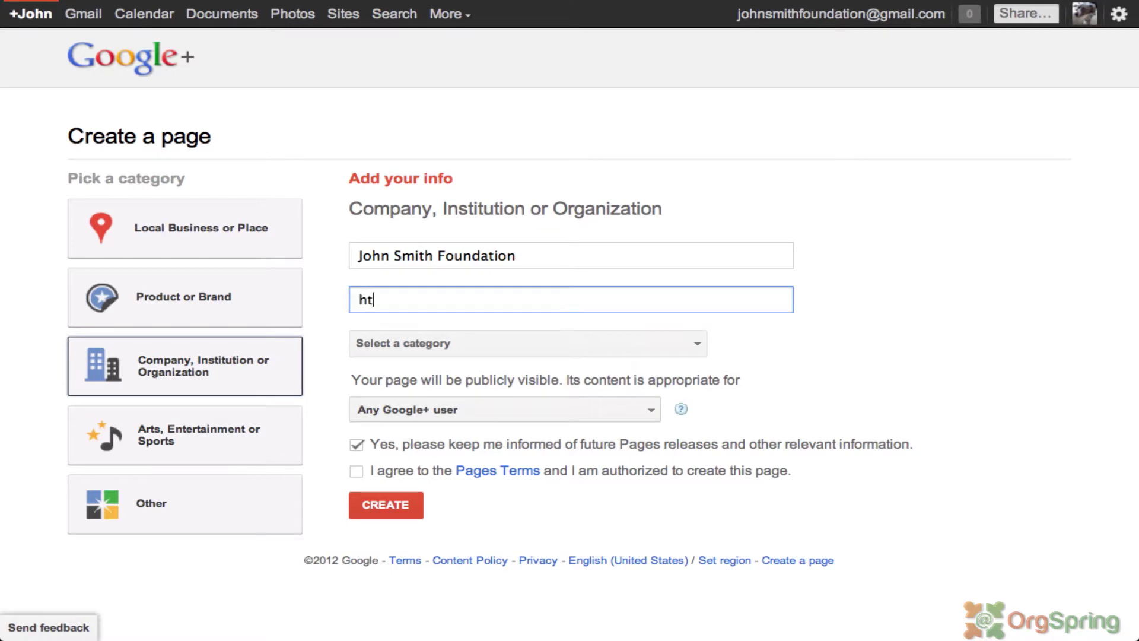
text(tp:/)
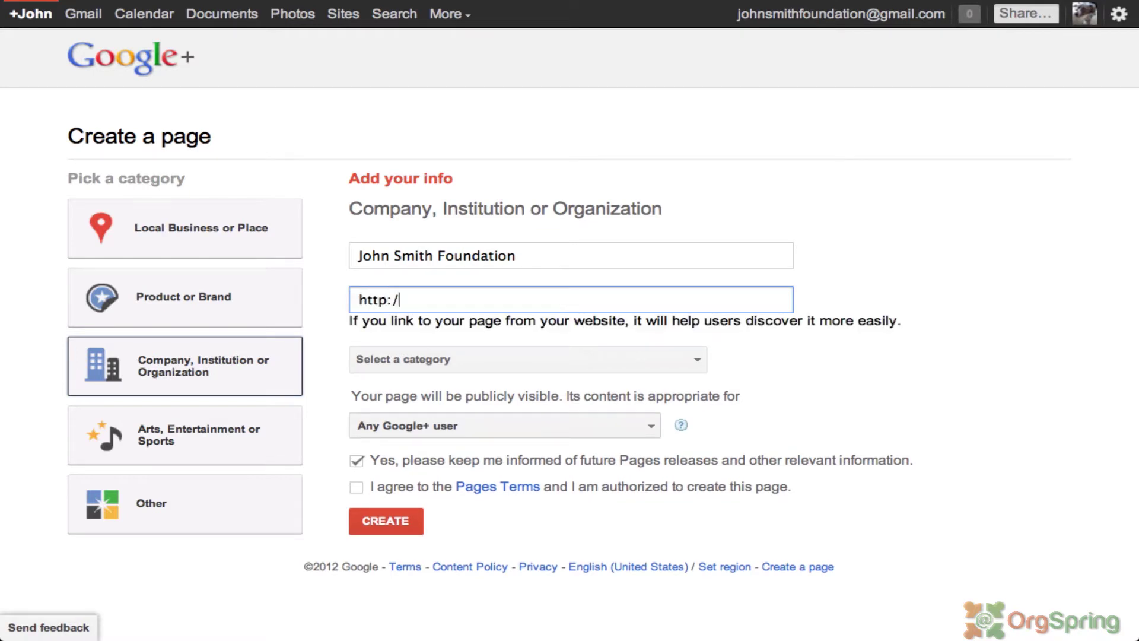
text(/johnsmithf)
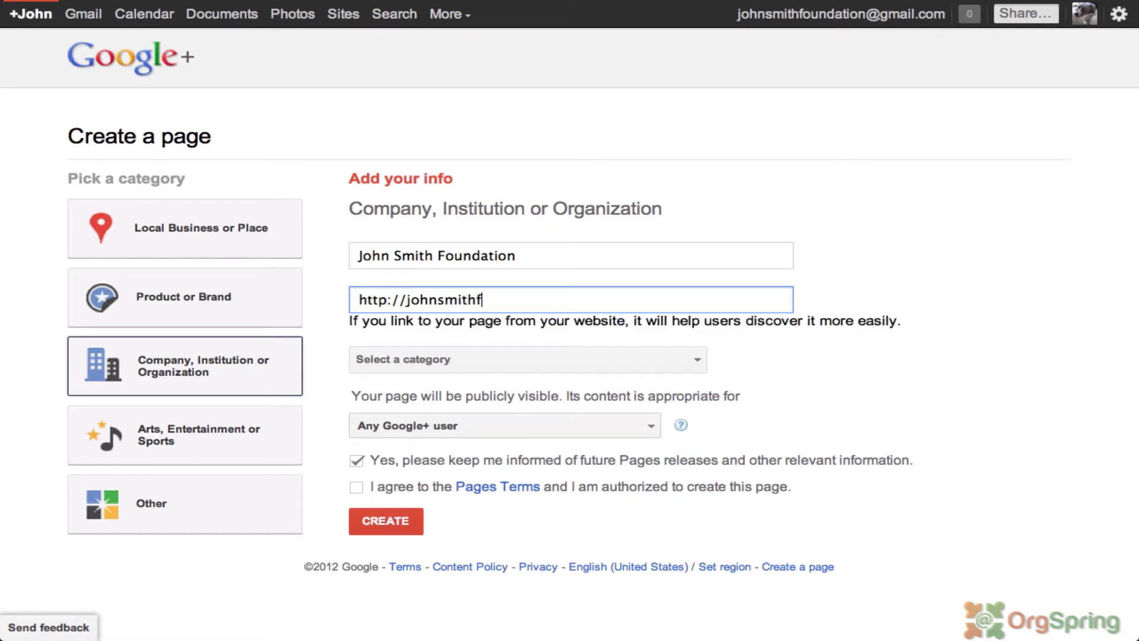
text(oundation.com)
key(Tab)
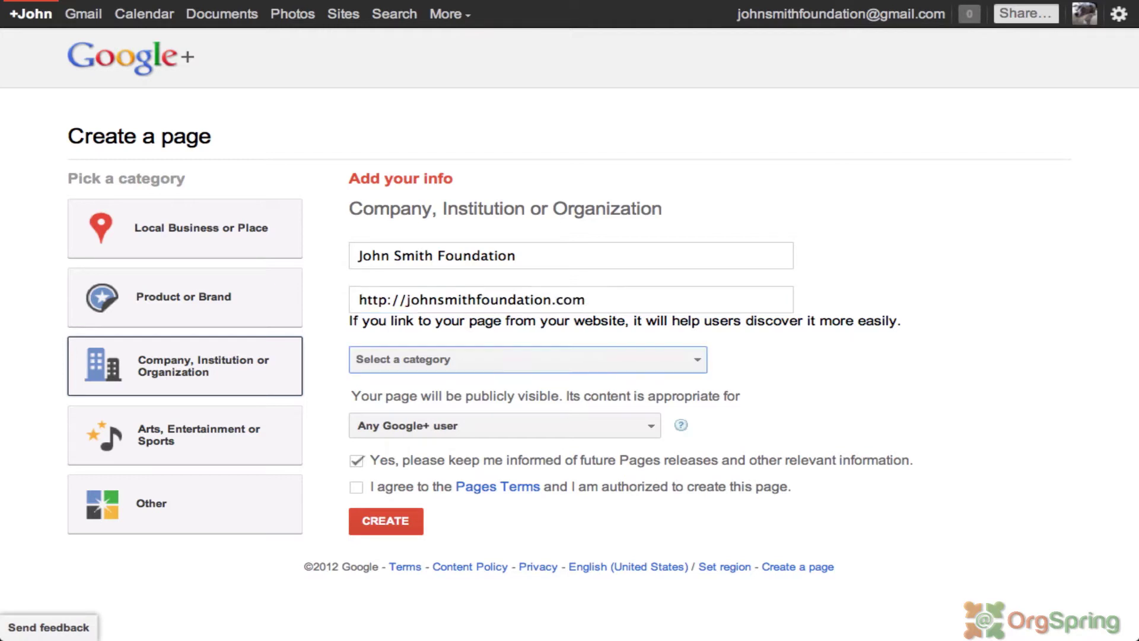
Step: Set category Non-profit, keep audience Any Google+ user, accept the Pages Terms and create the page
click(702, 363)
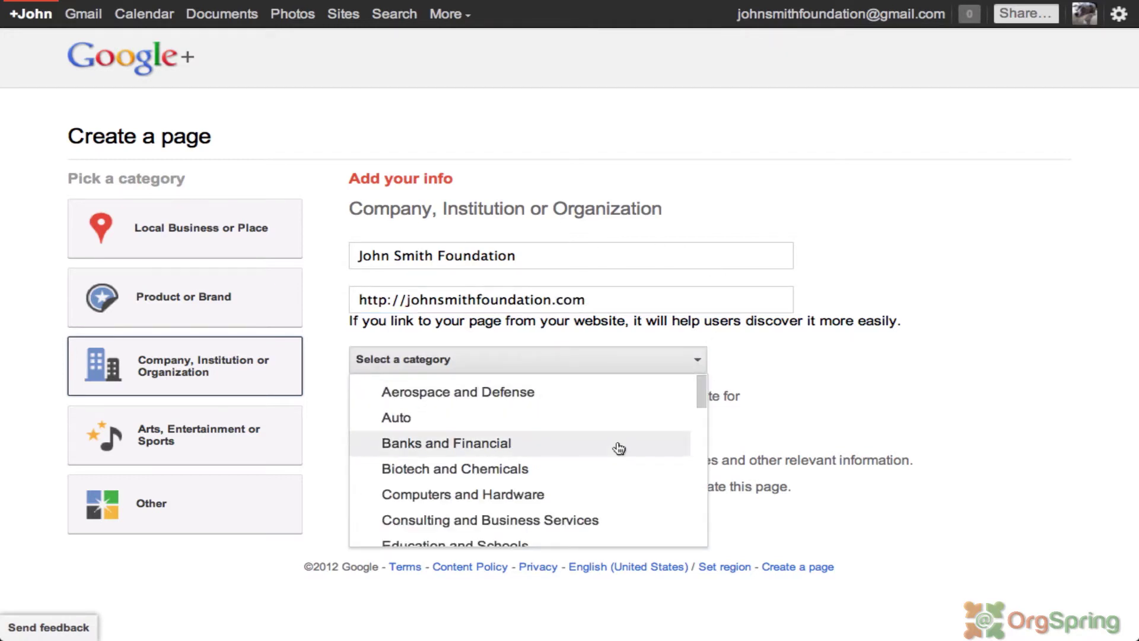
scroll(619, 449, down, 3)
scroll(619, 449, down, 5)
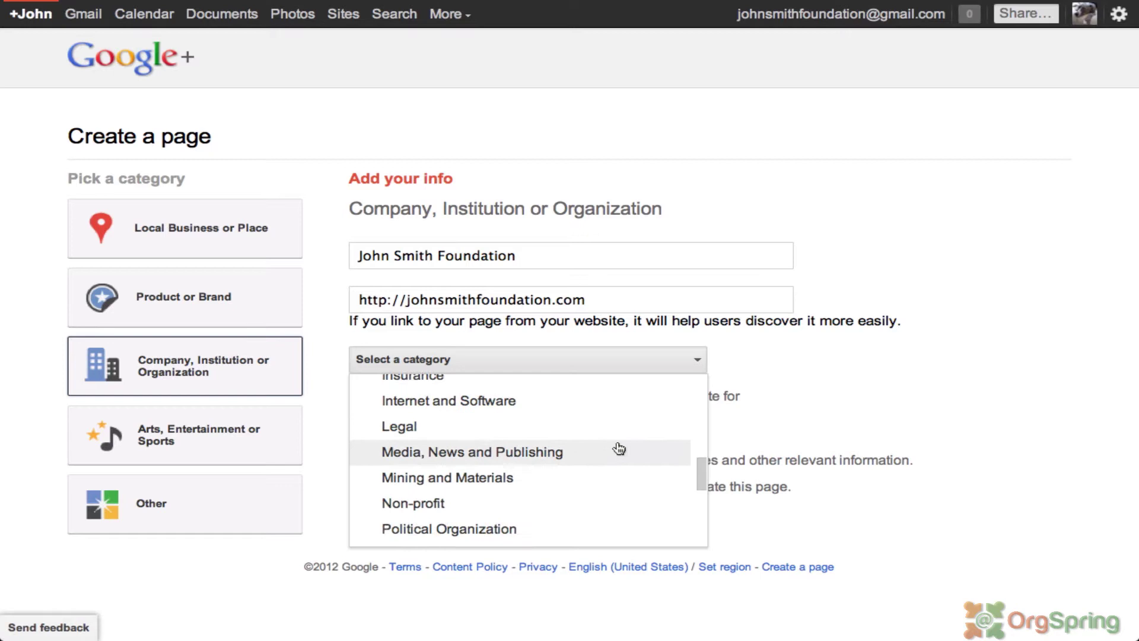
click(473, 451)
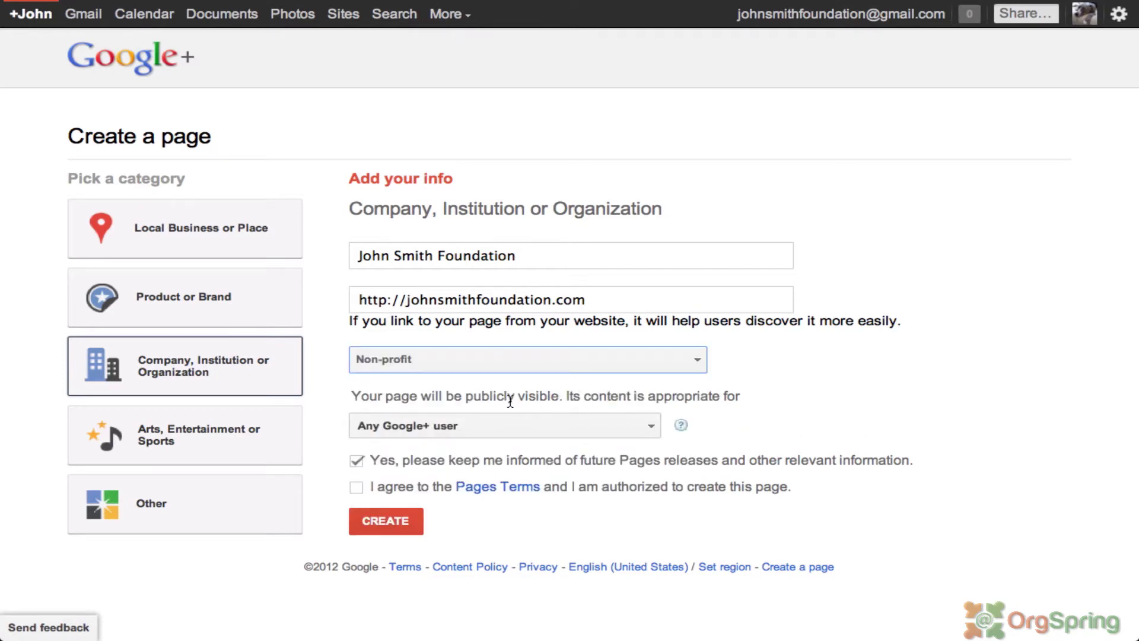
click(650, 426)
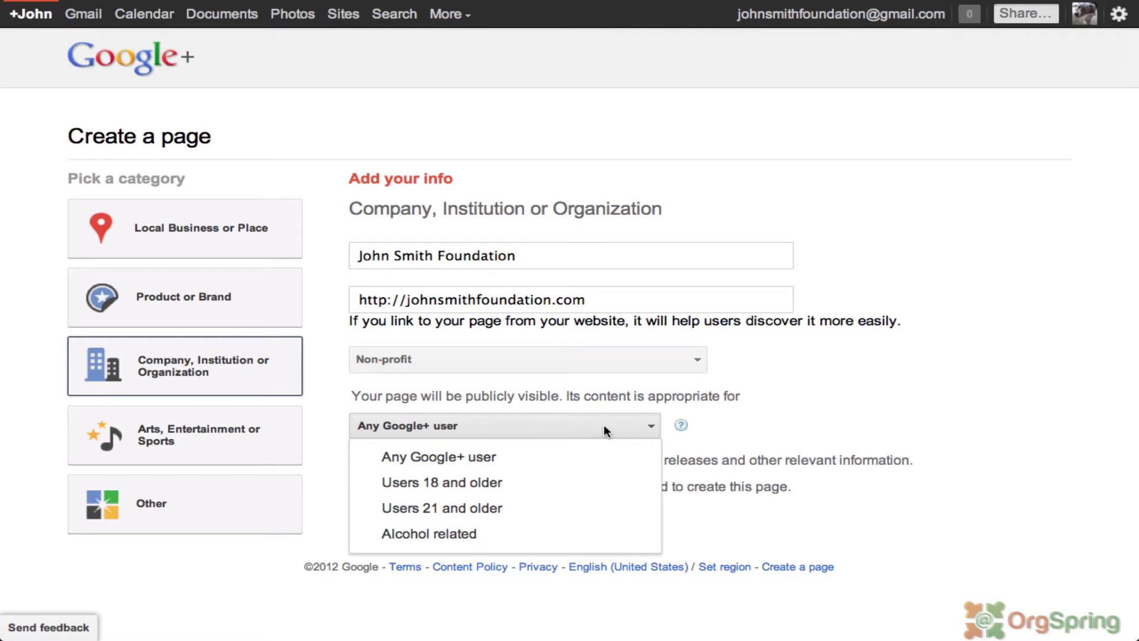
click(483, 463)
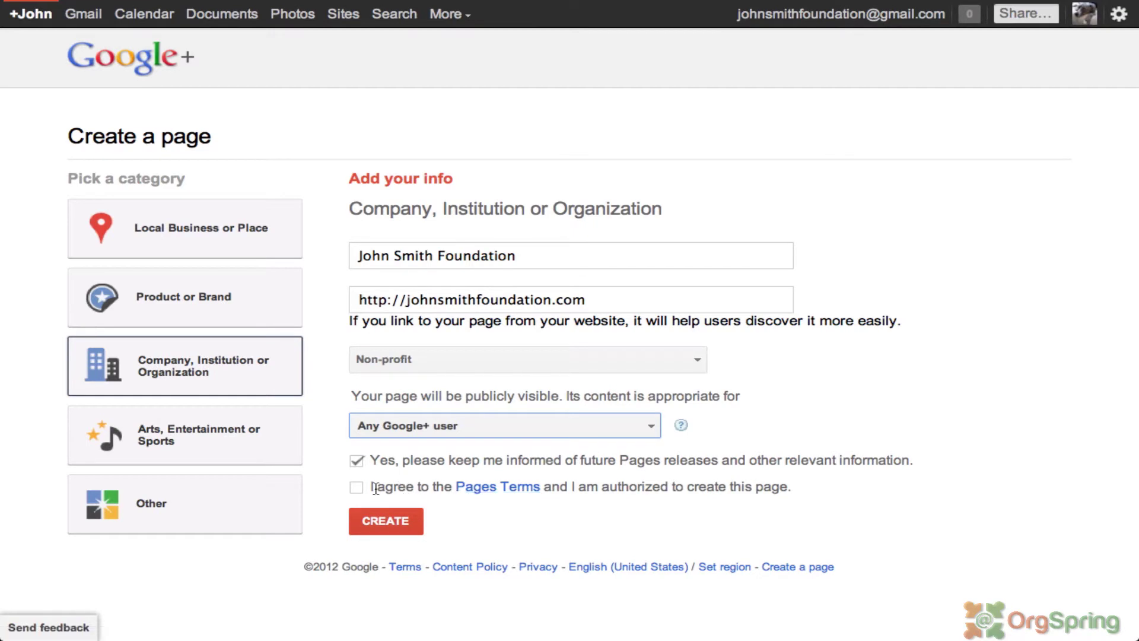
click(356, 488)
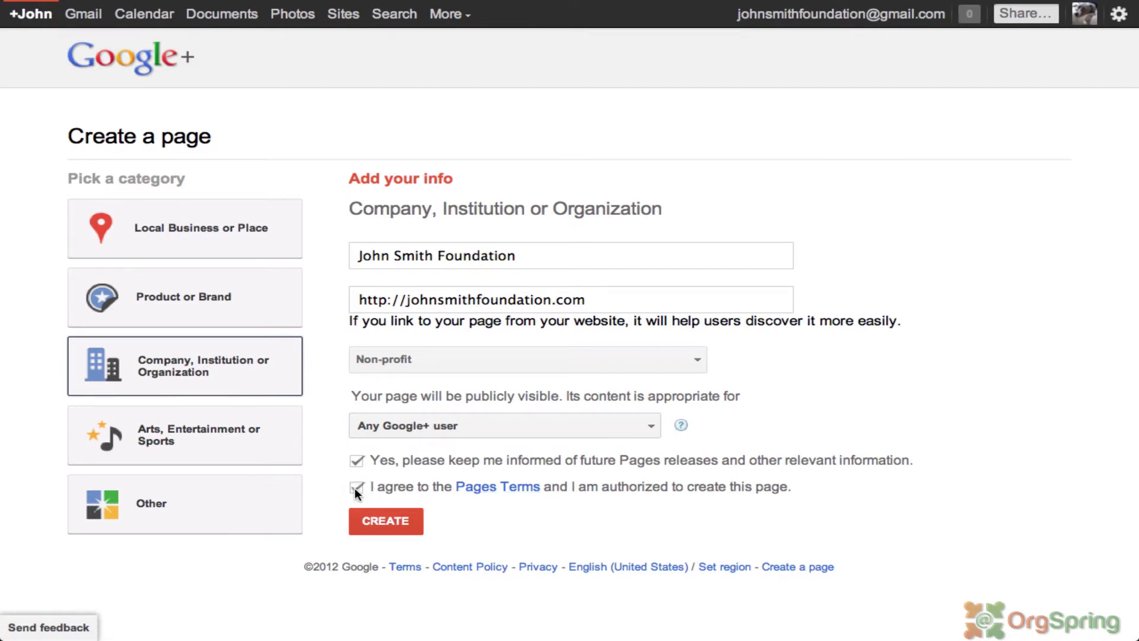
click(394, 520)
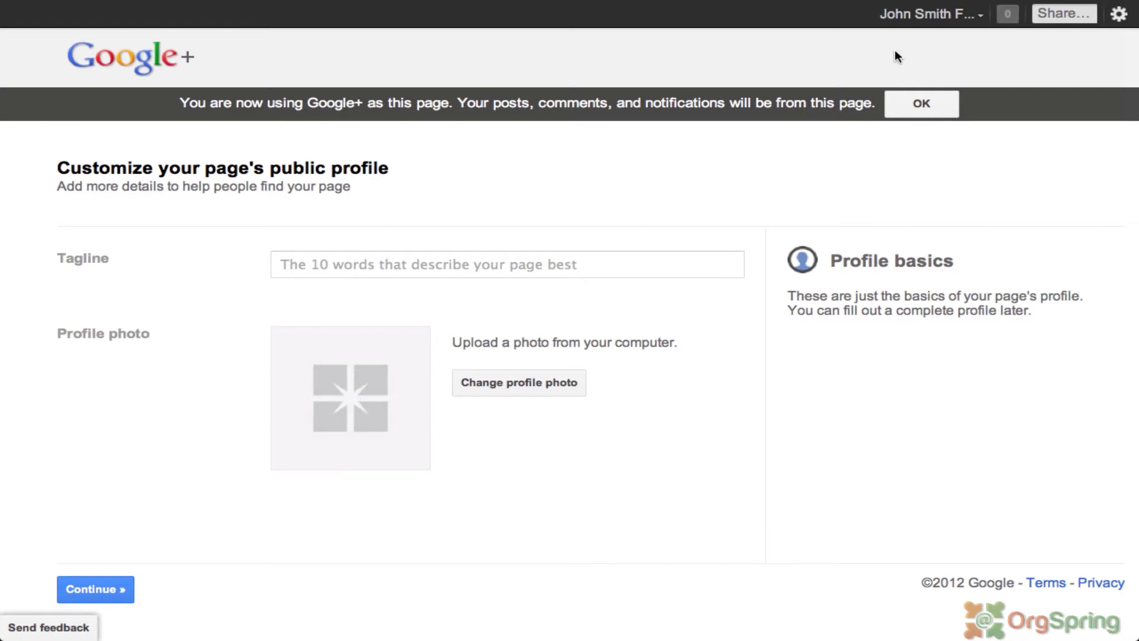
Step: Enter the tagline 'Helping children with education initiatives' on the page's public profile
click(924, 19)
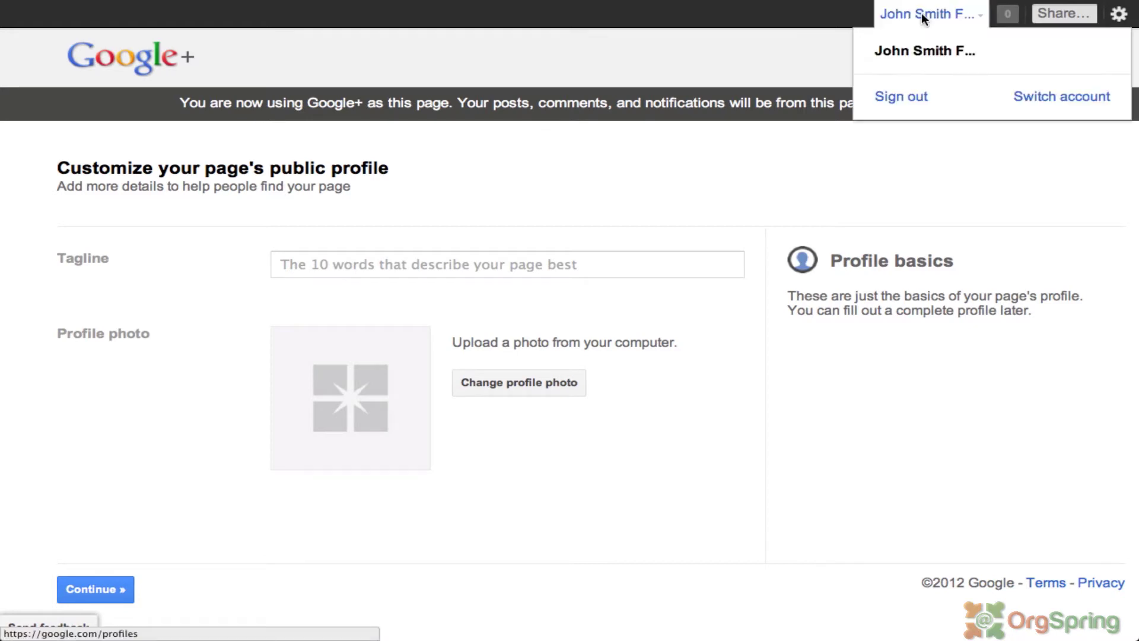
click(643, 252)
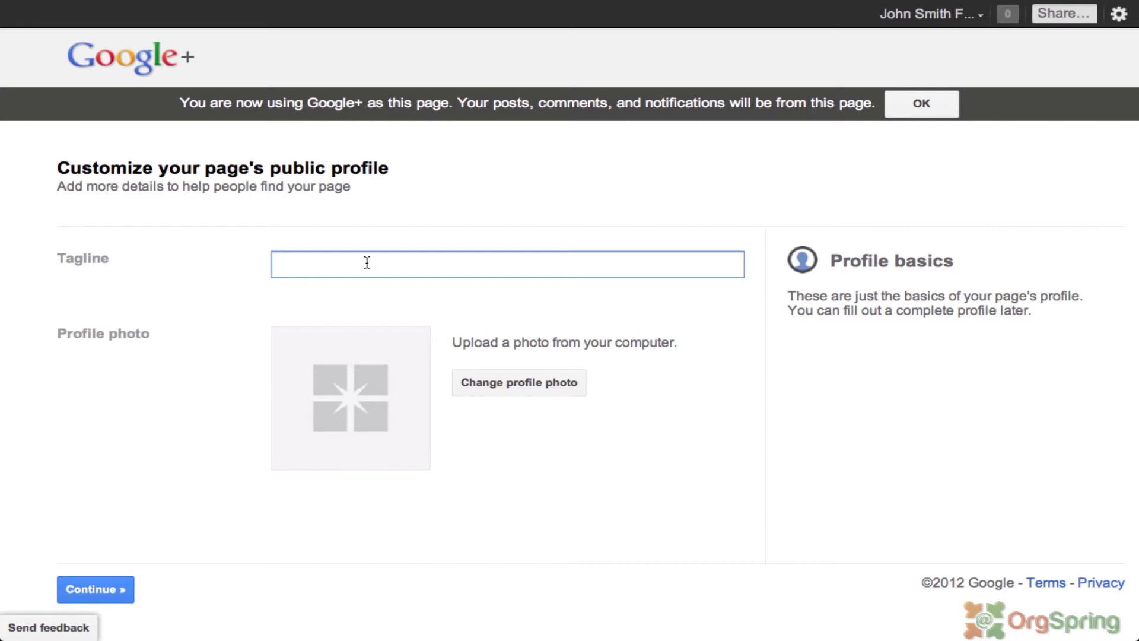
text(Helping child)
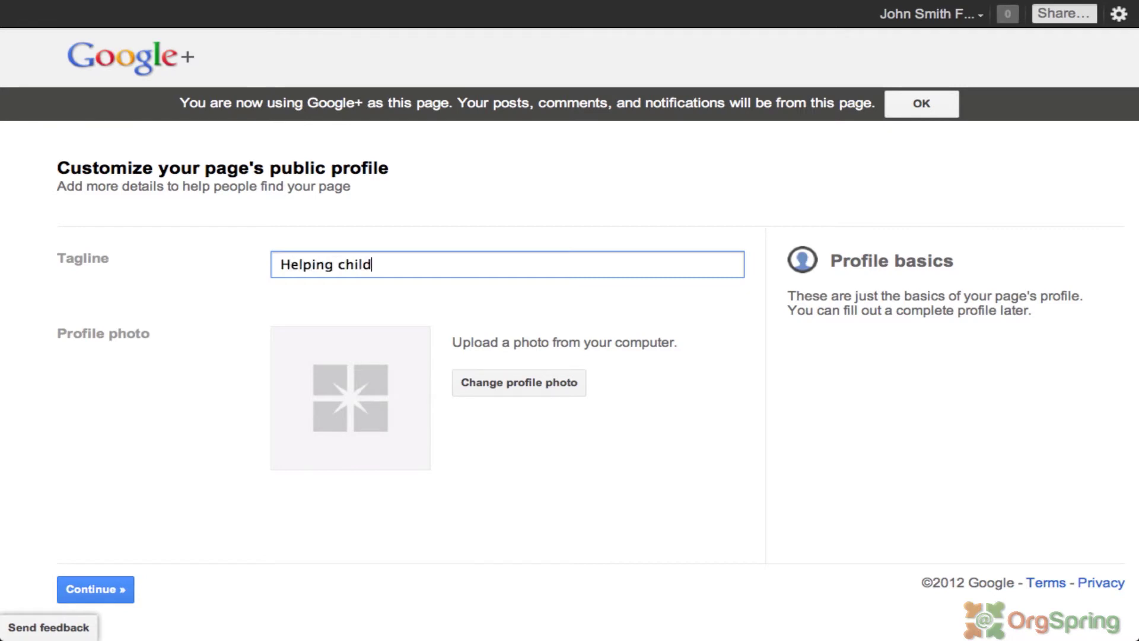
text(ren with education initiatives)
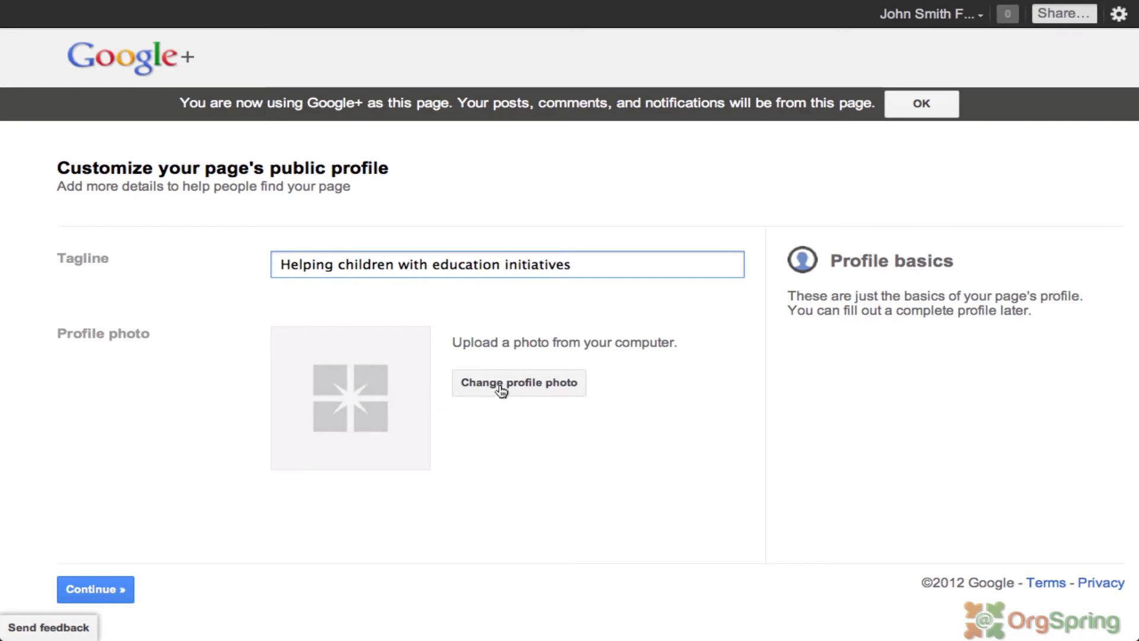
Step: Upload Hunter.jpg from the computer as the new profile photo, found by searching 'hunter'
click(521, 384)
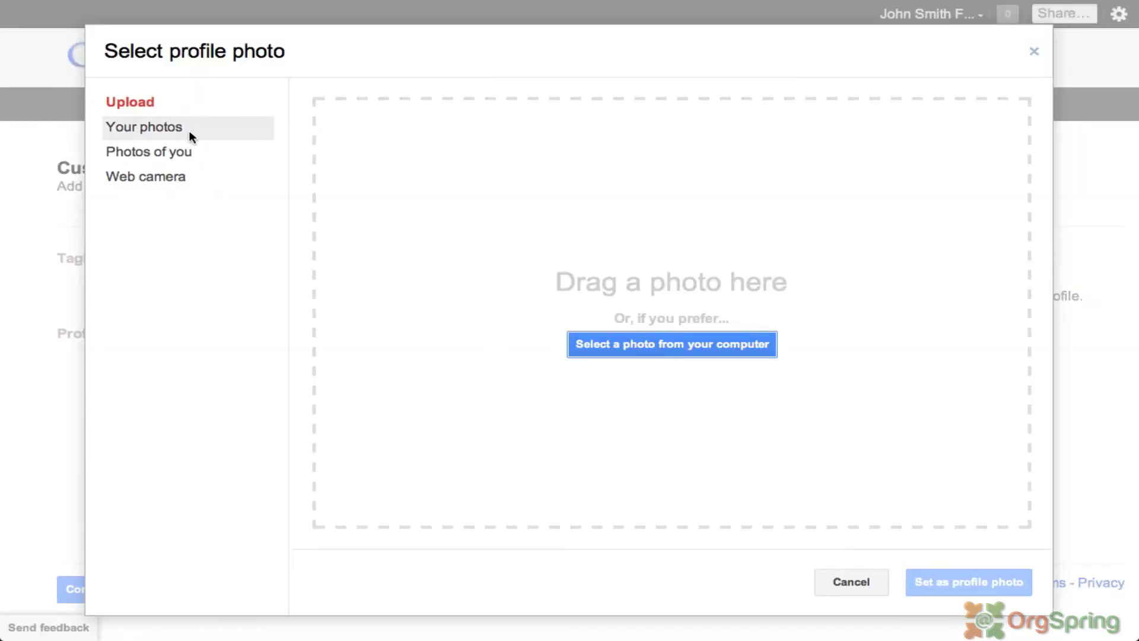
click(164, 132)
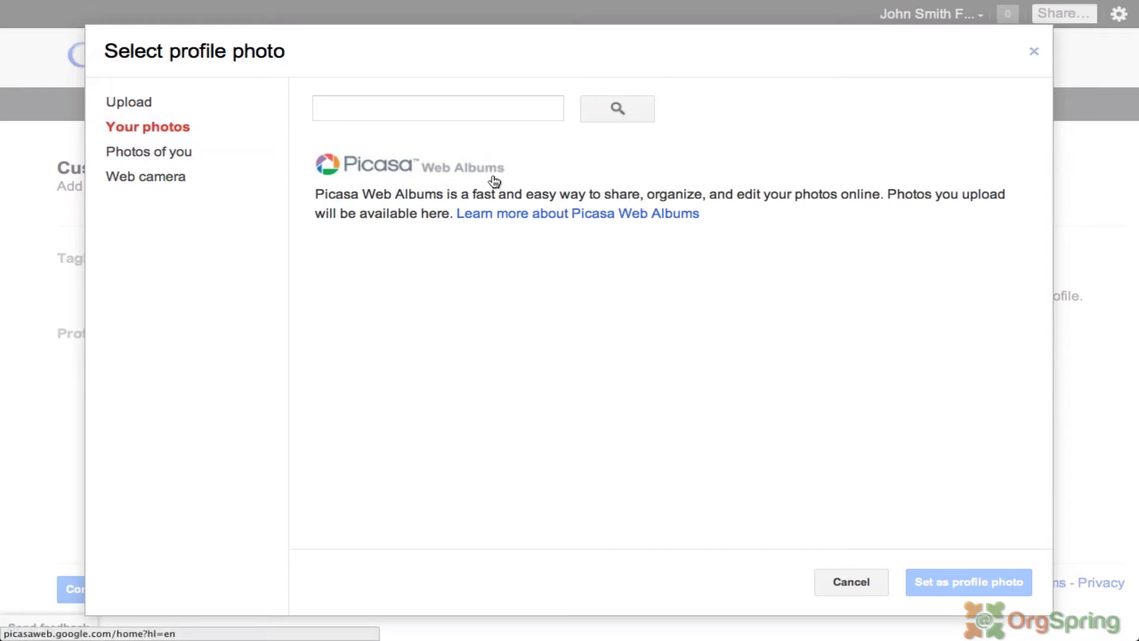
click(152, 158)
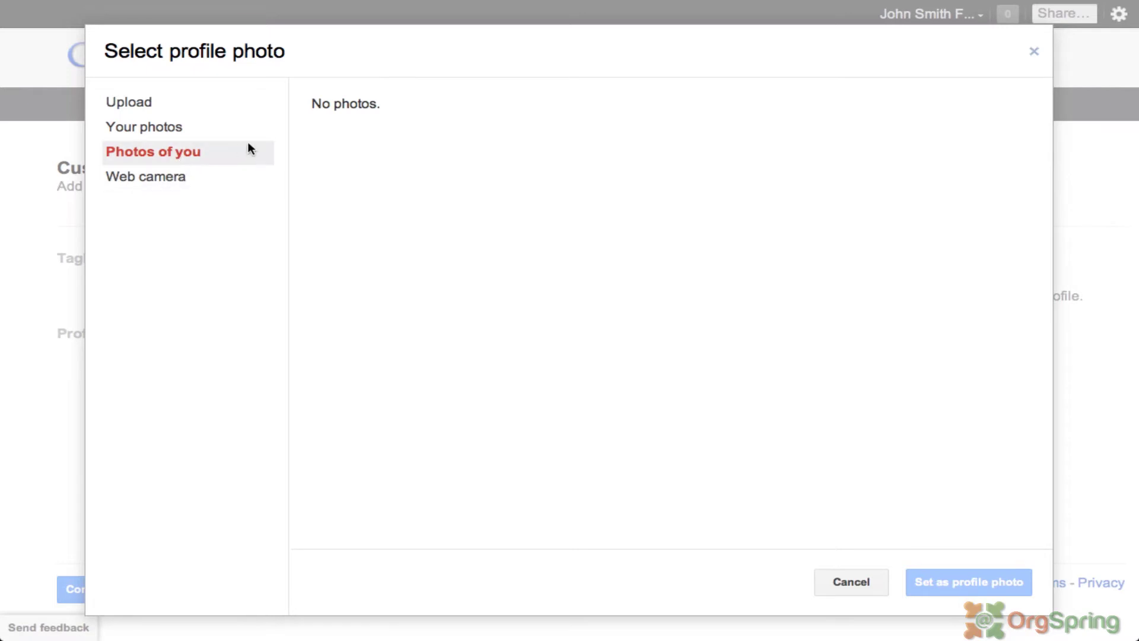
click(138, 106)
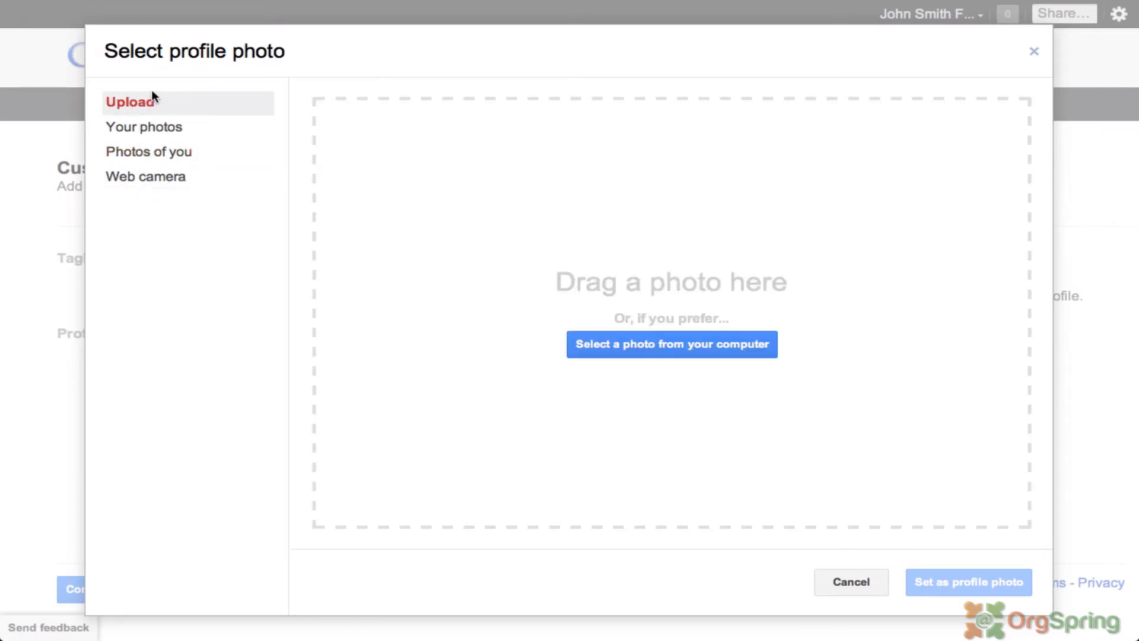
click(624, 337)
click(904, 20)
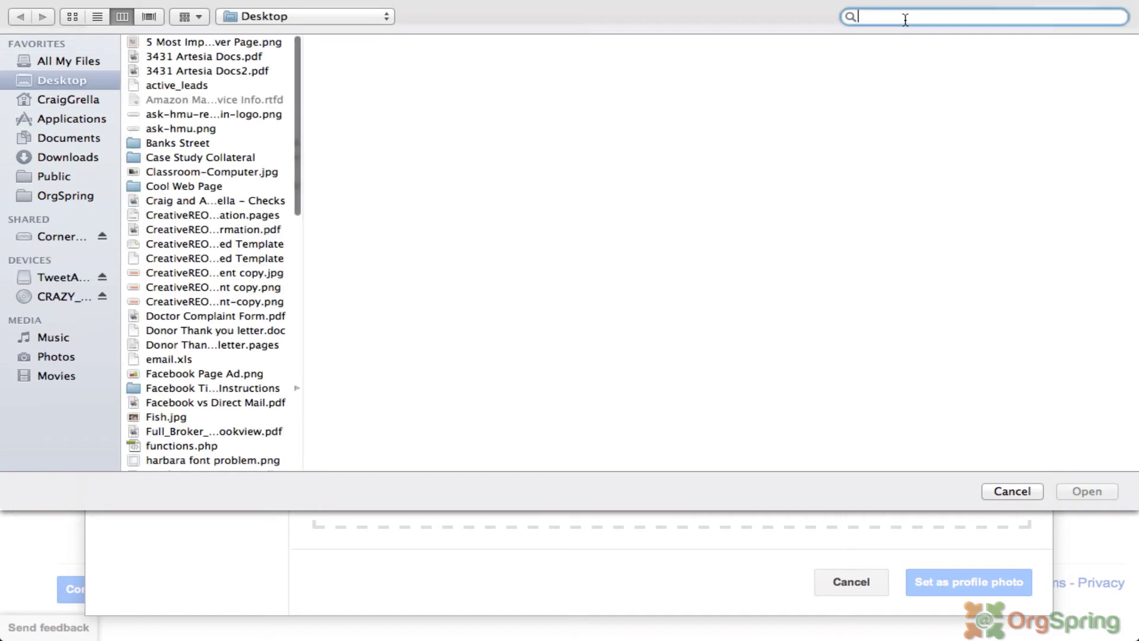
text(hunter)
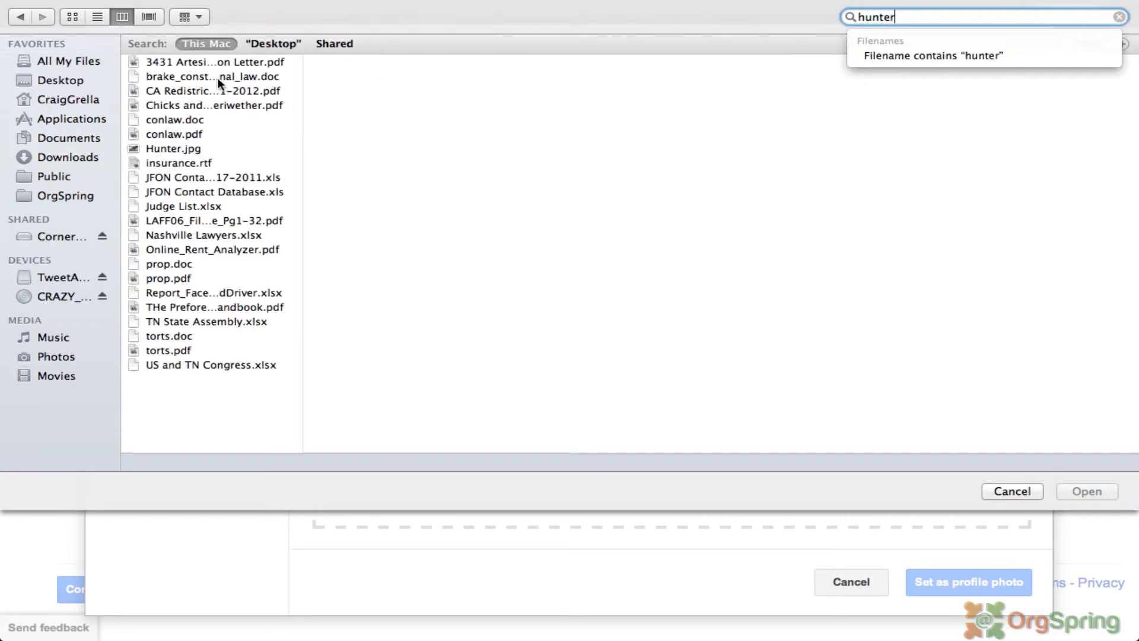
click(173, 149)
key(Return)
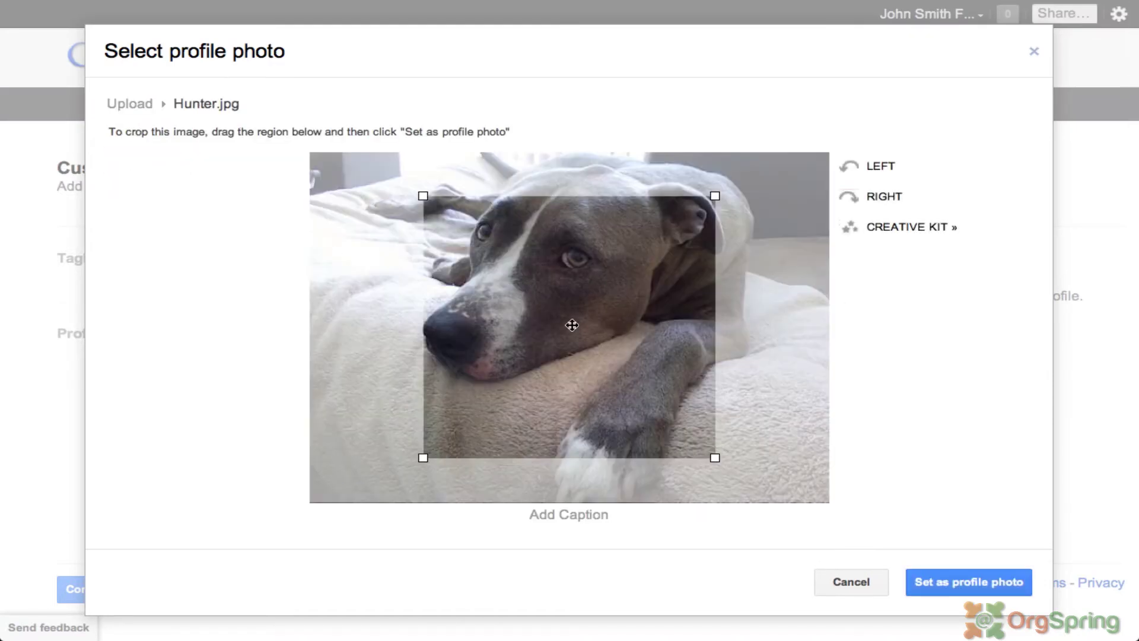
Step: Crop the Hunter.jpg photo around the dog and set it as the profile photo
drag(572, 326, 415, 255)
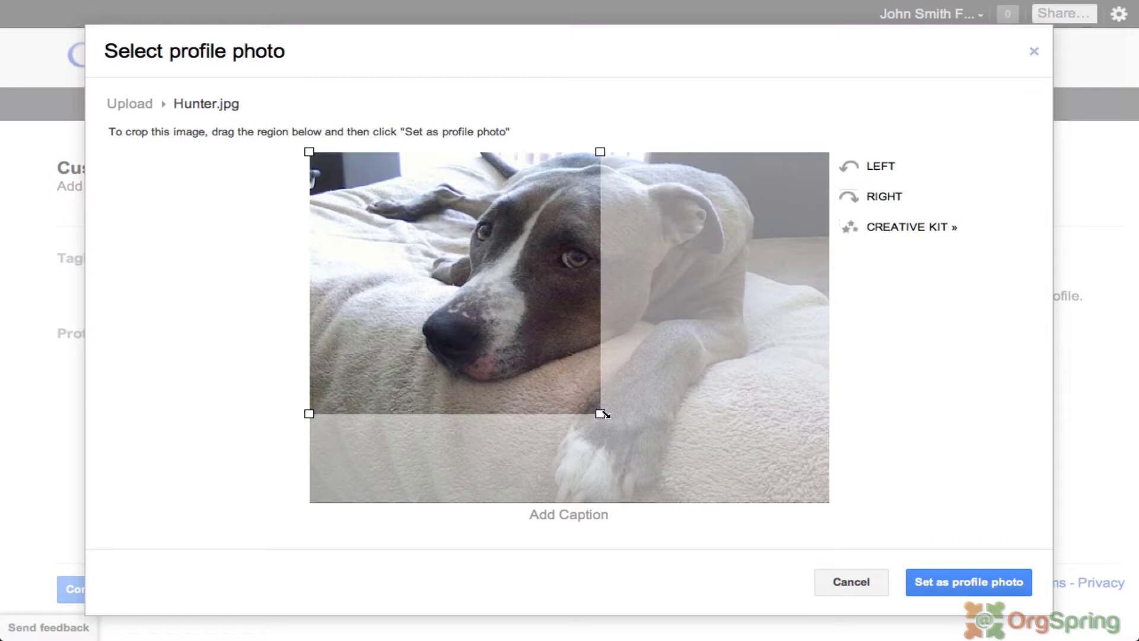
drag(603, 413, 808, 501)
drag(565, 371, 654, 369)
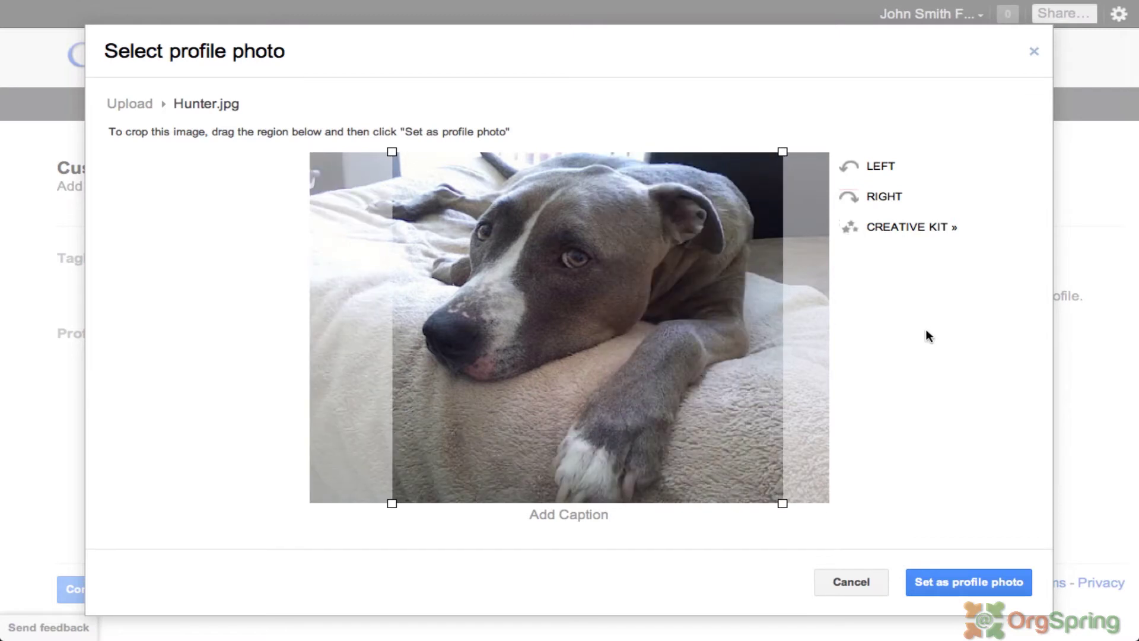
click(956, 582)
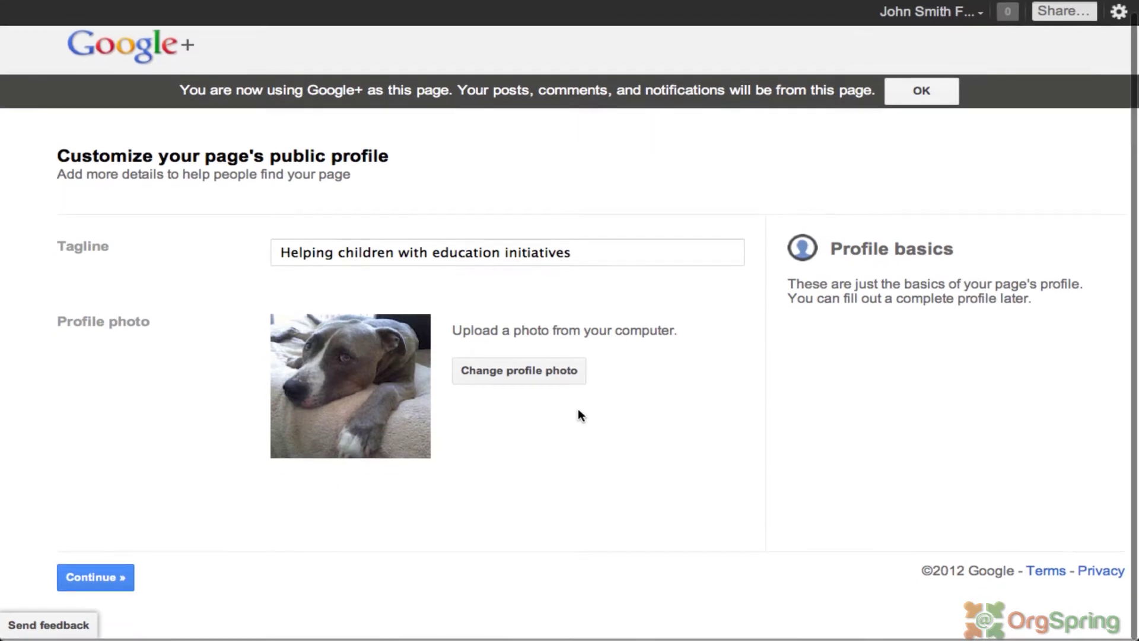
Step: Save the profile and write a post announcing the new John Smith Foundation page
click(99, 576)
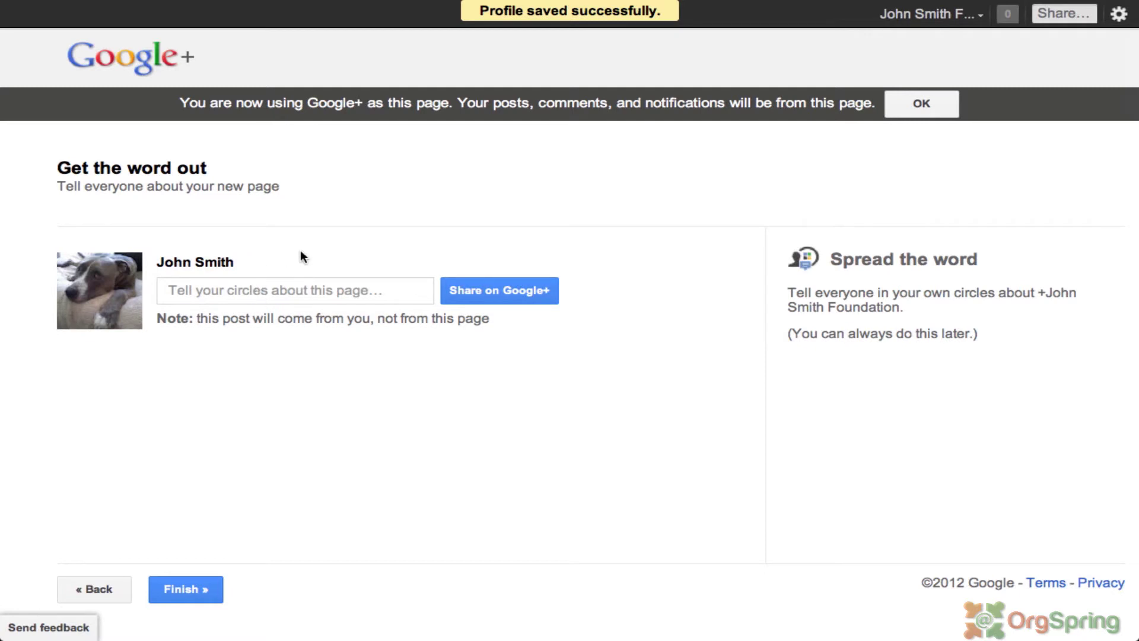
click(229, 290)
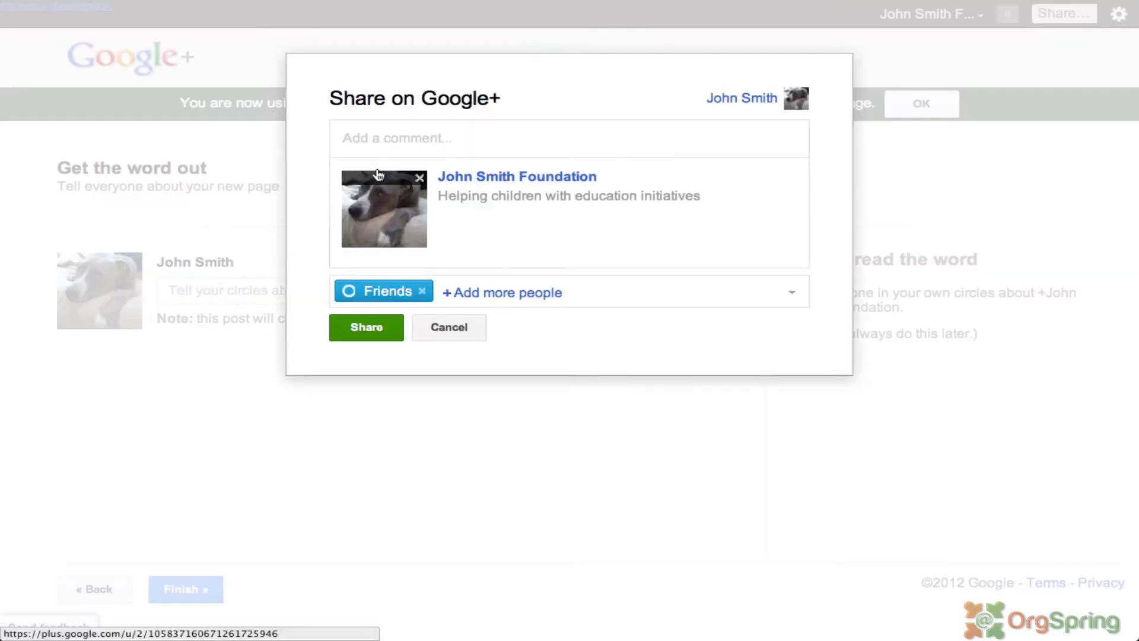
text(Hey every)
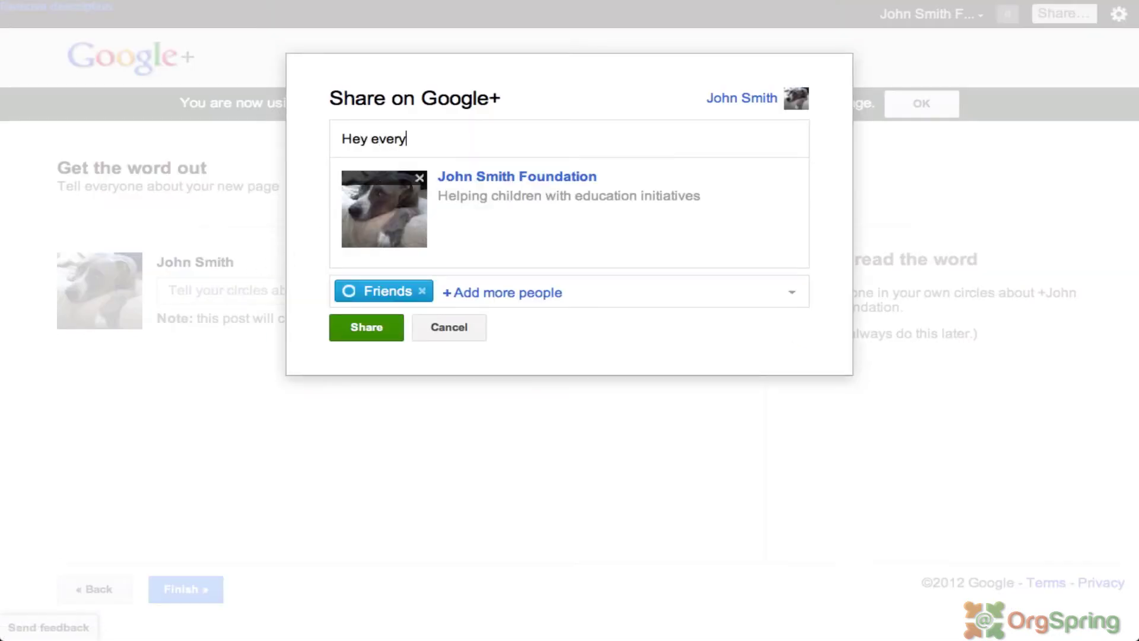
text(one, this is my )
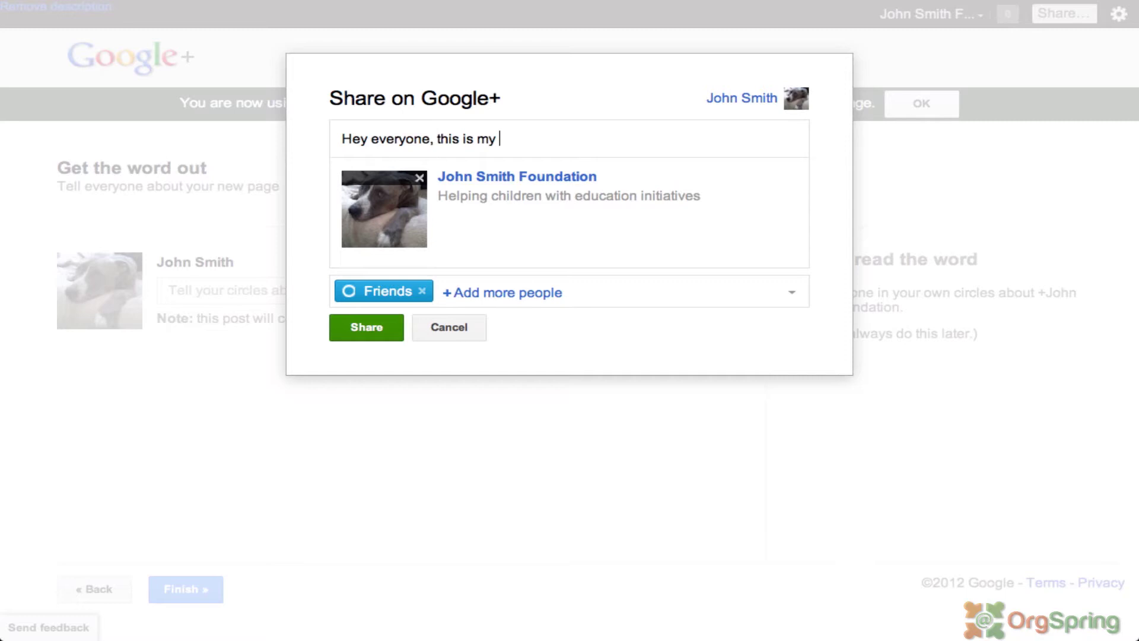
text(new page for the organi)
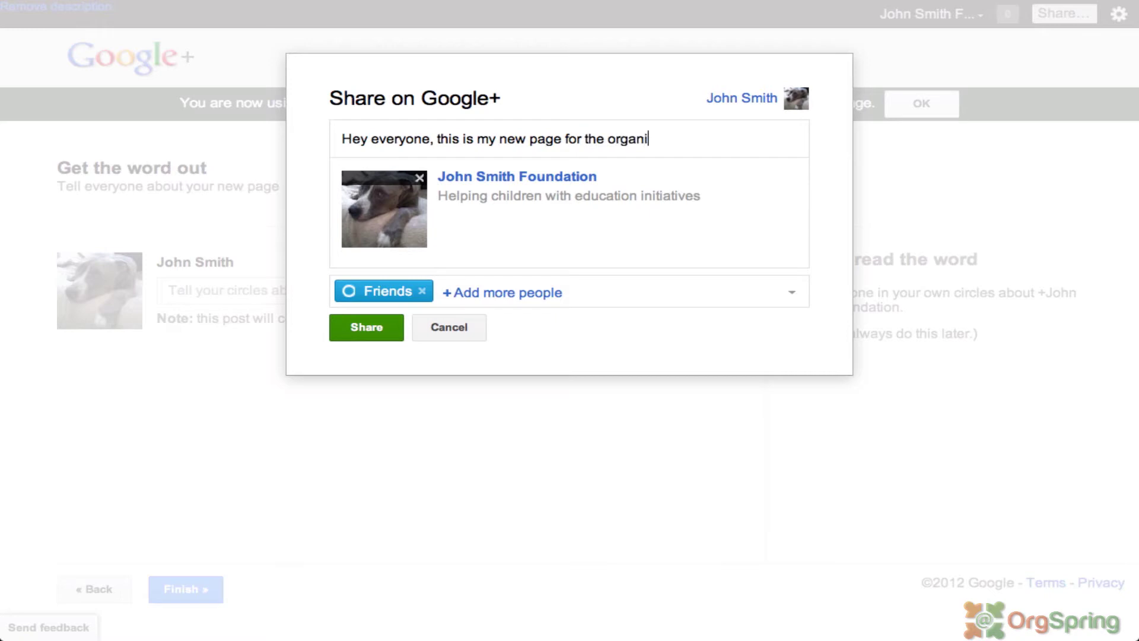
text(zation John Smi)
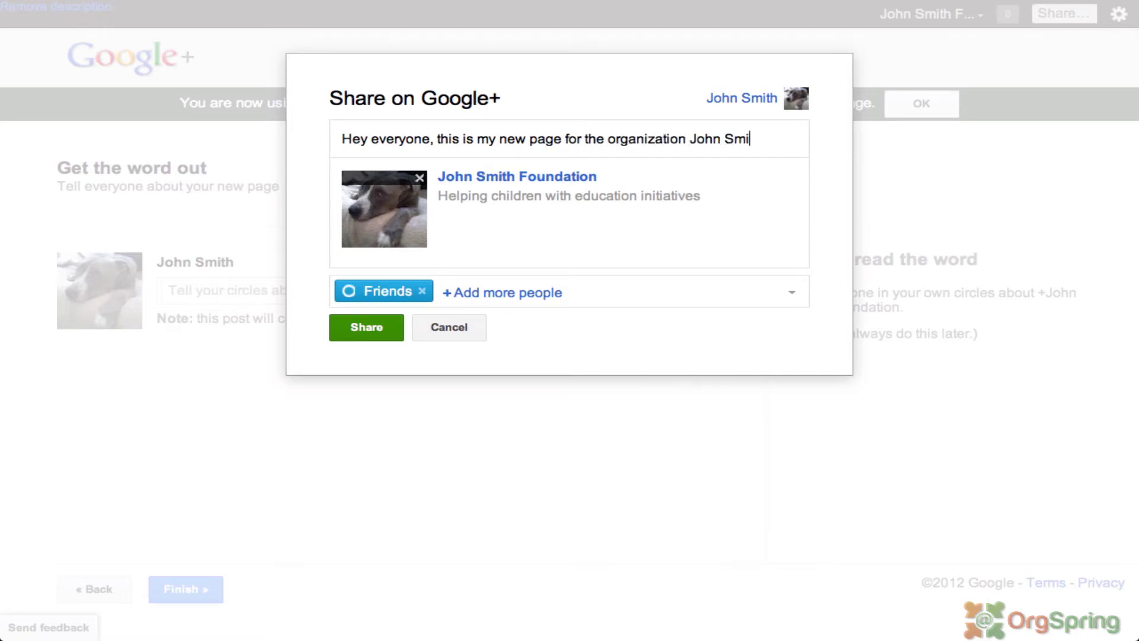
text(th Foundation)
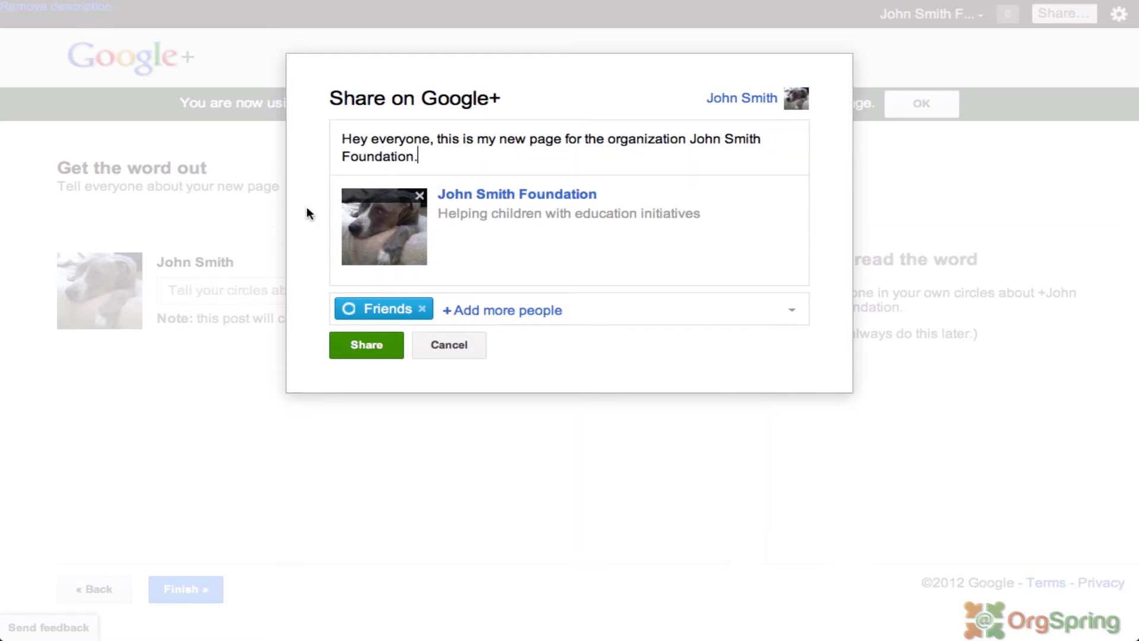
text(. Check it out and share with you)
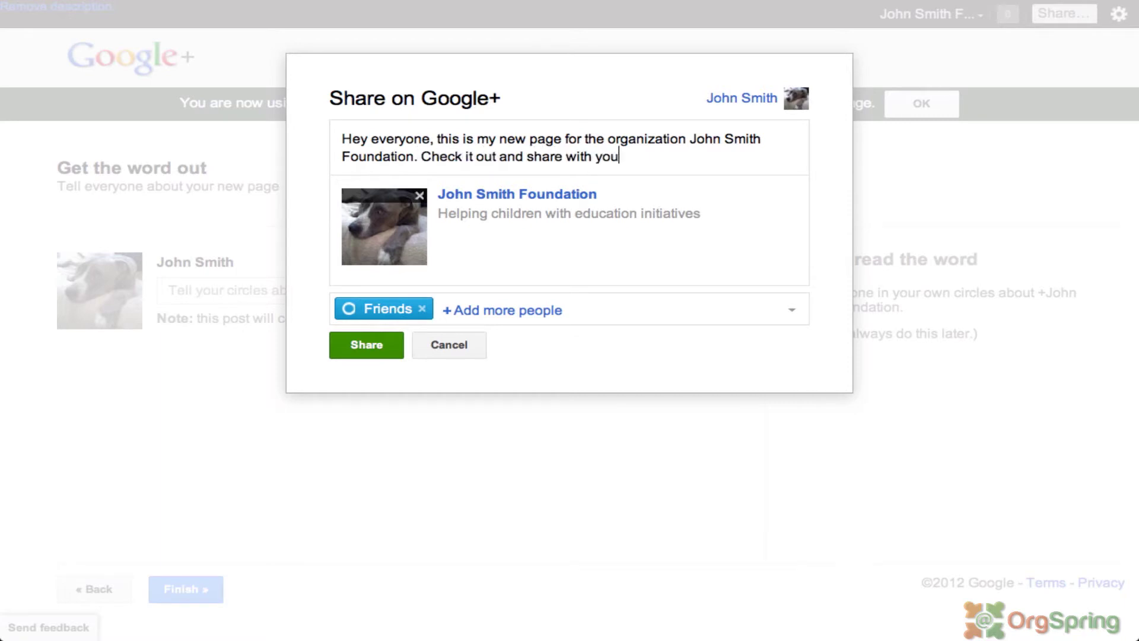
text(r friends.)
Step: Share the announcement with the Following circle instead of Friends
click(792, 311)
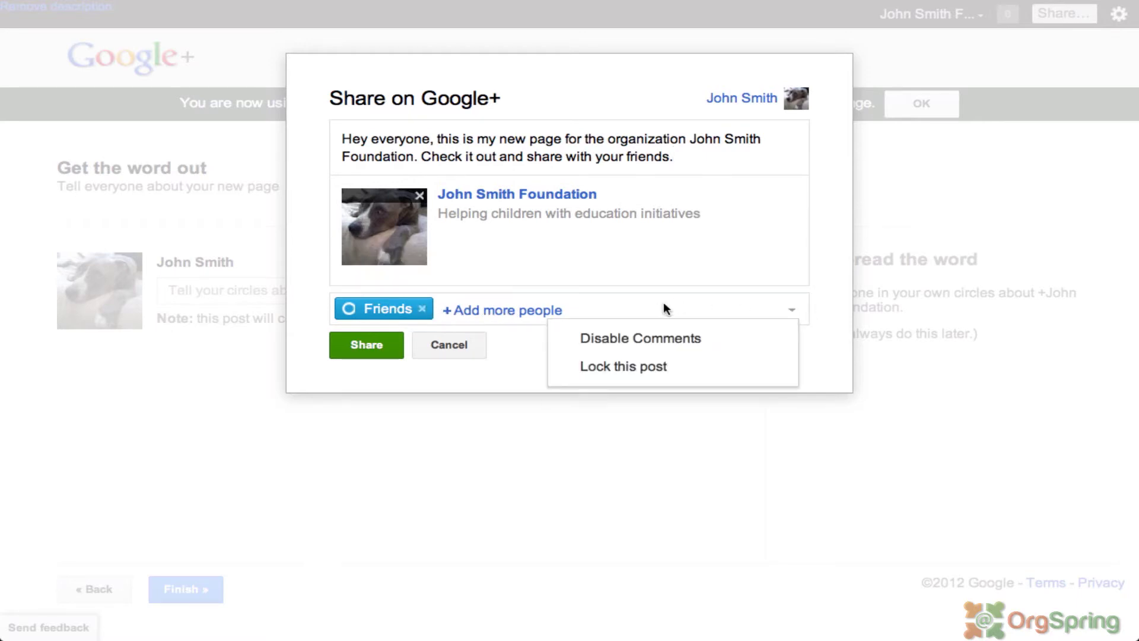
click(538, 291)
click(541, 300)
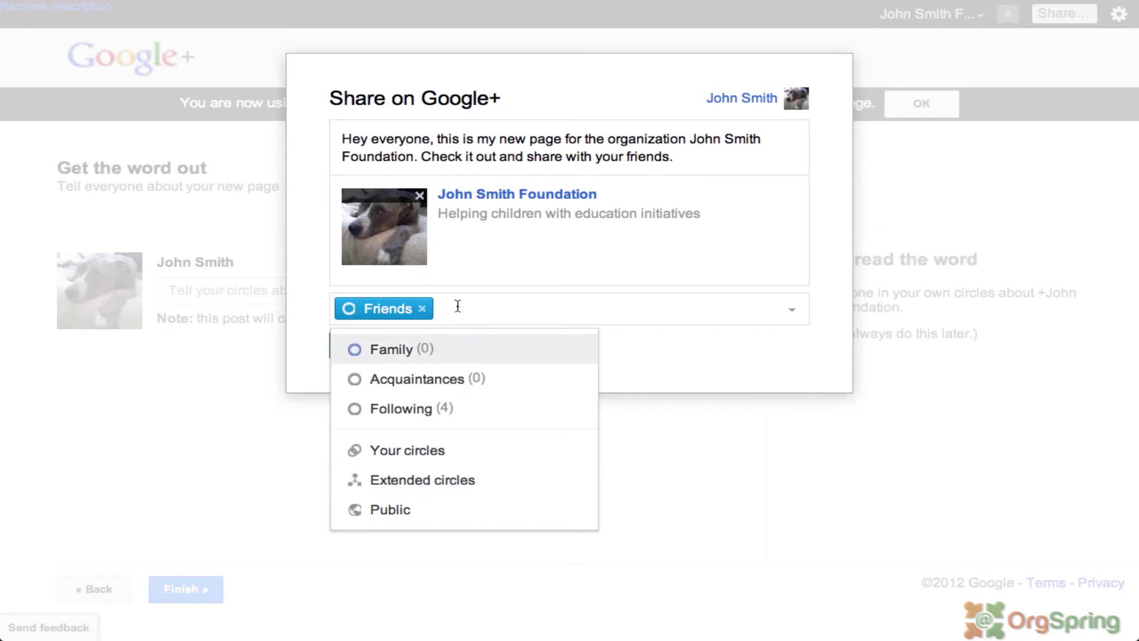
click(423, 409)
click(422, 309)
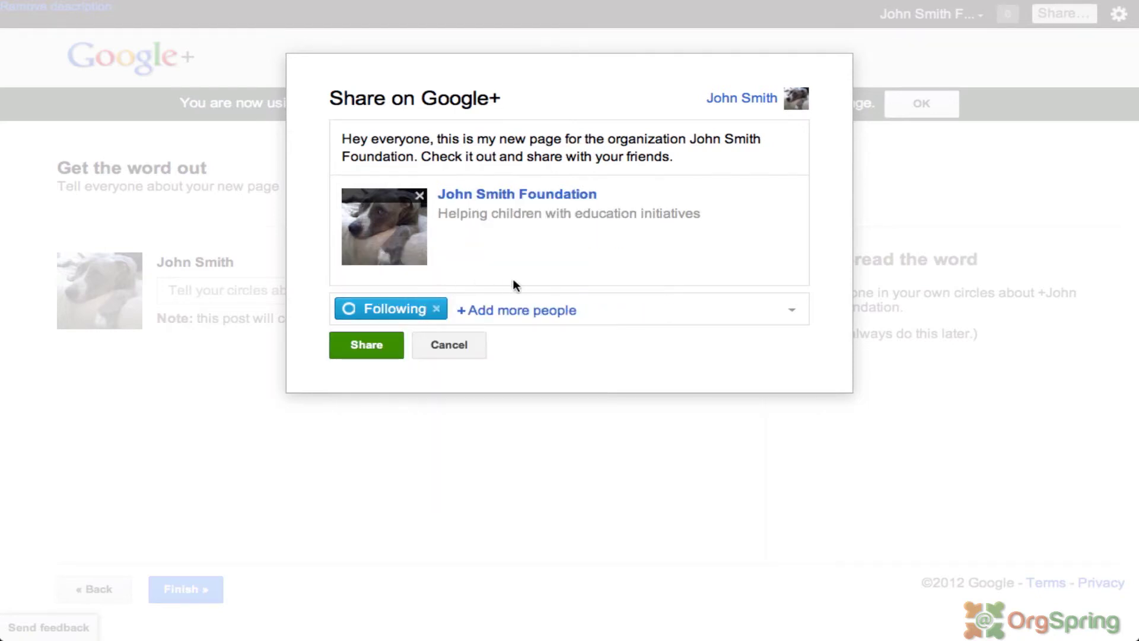
click(363, 346)
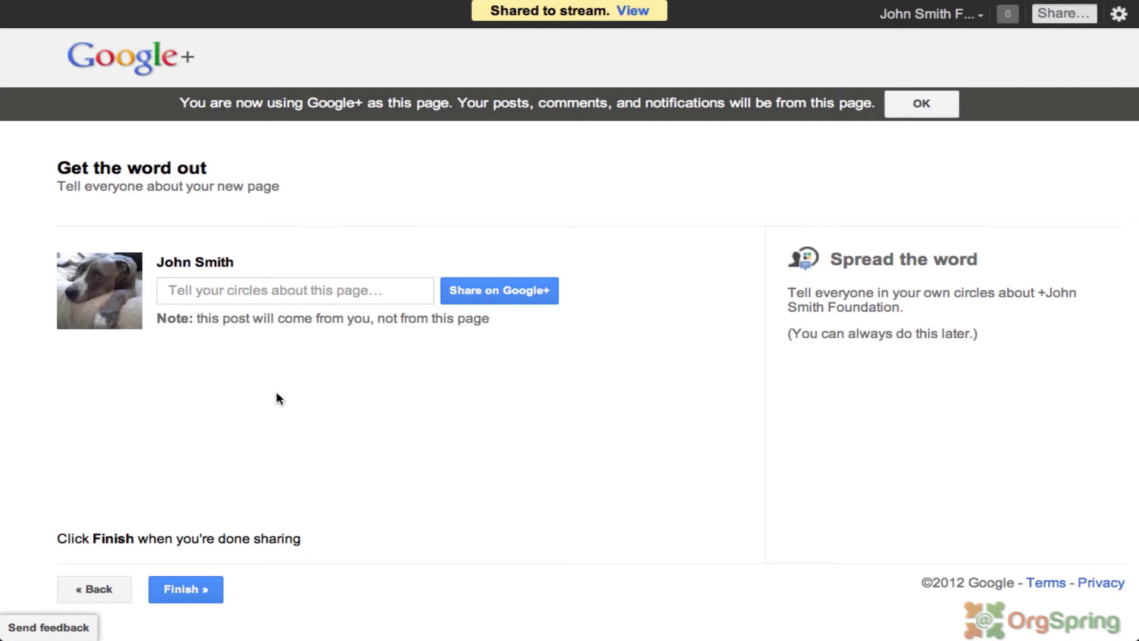
Step: Finish page setup, dismiss the identity-switching tip, and bring up the identity chooser
click(199, 588)
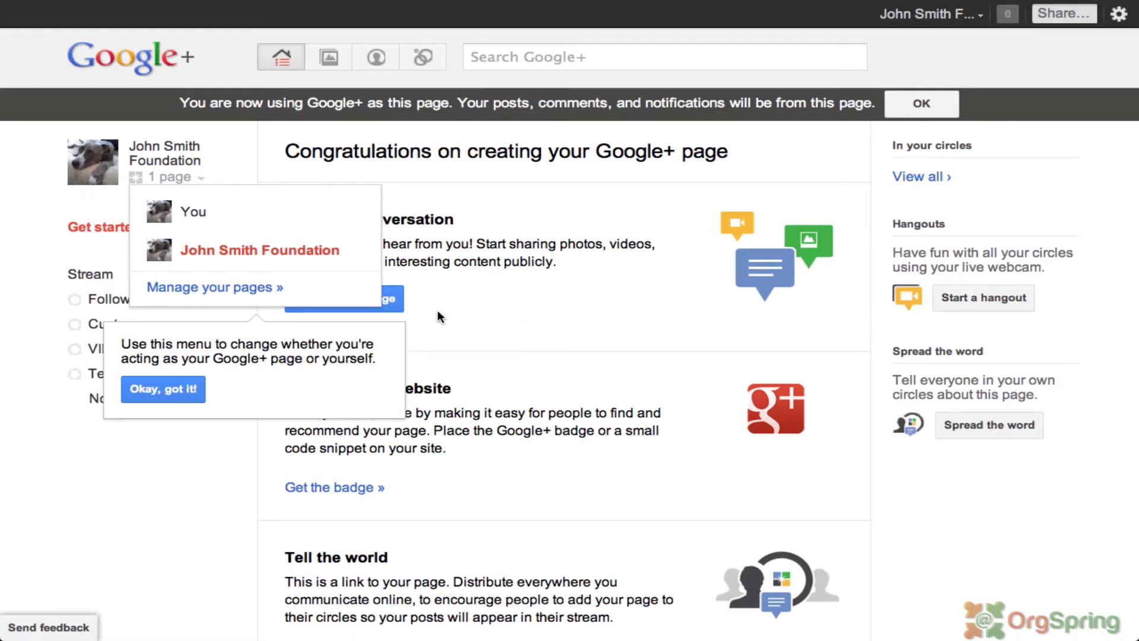
click(186, 387)
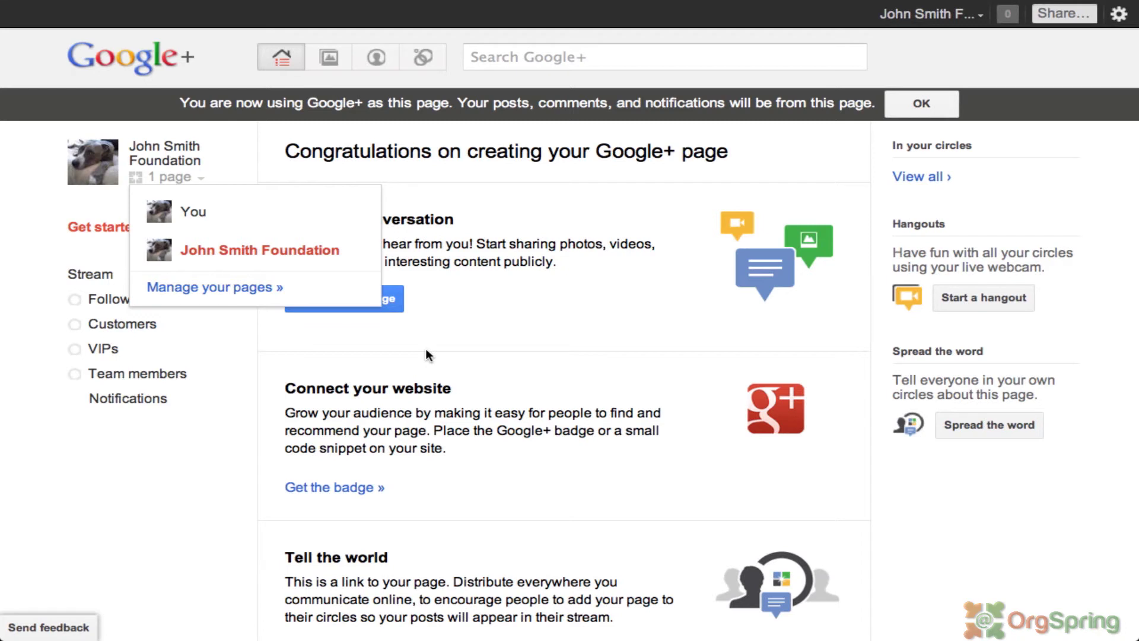
click(248, 311)
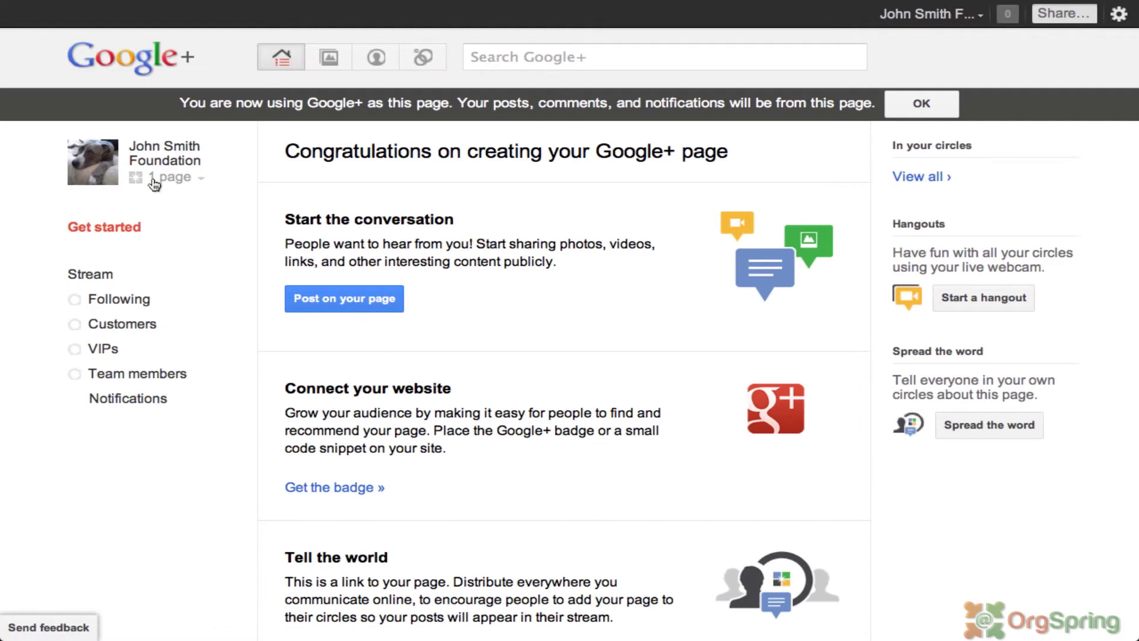
click(200, 182)
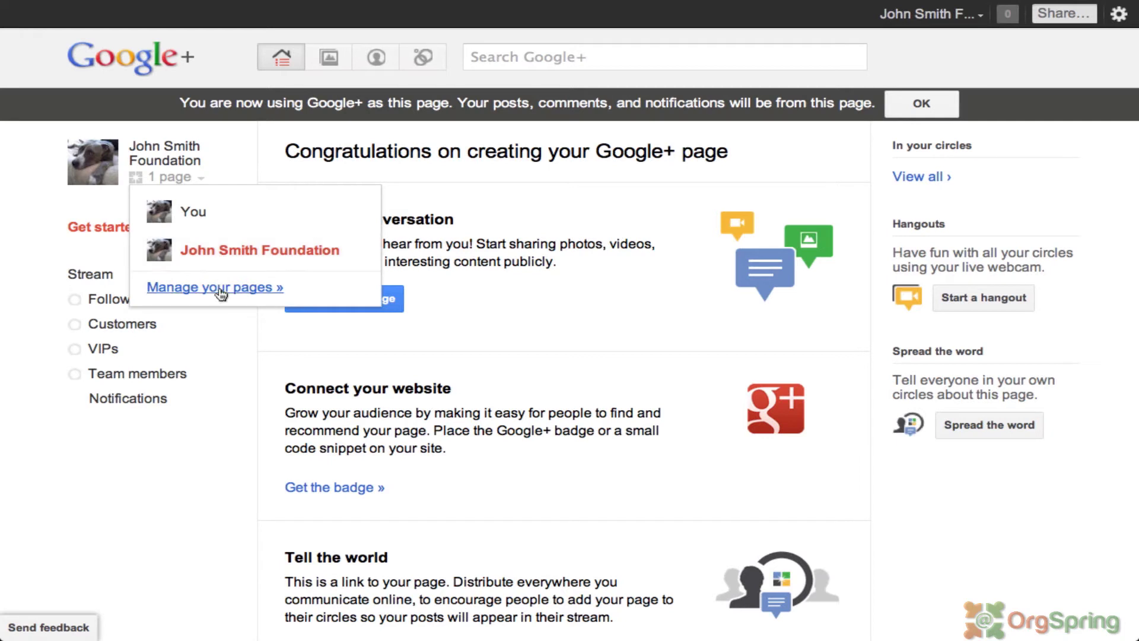
Step: Review the announcement as your personal profile, then switch back to acting as John Smith Foundation
click(203, 213)
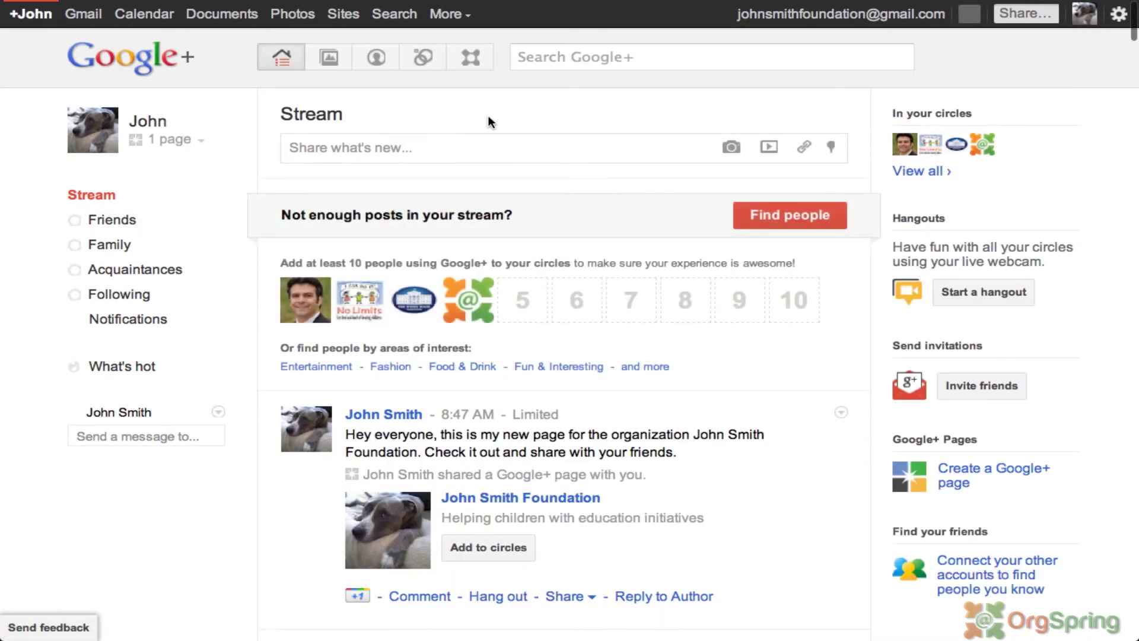
scroll(658, 357, down, 3)
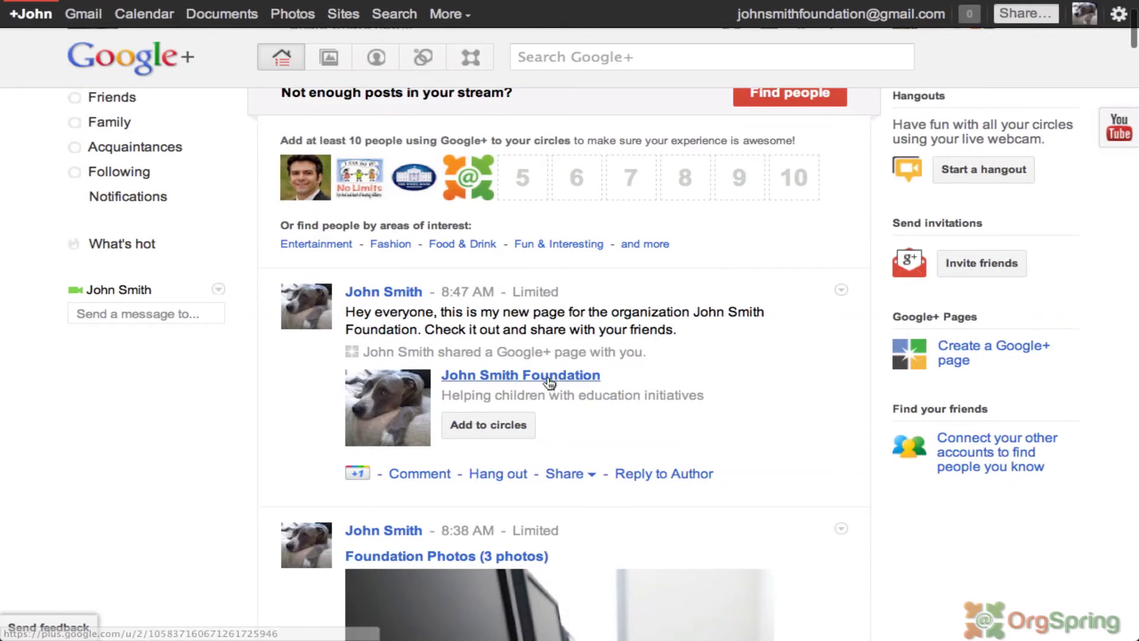
scroll(534, 226, up, 3)
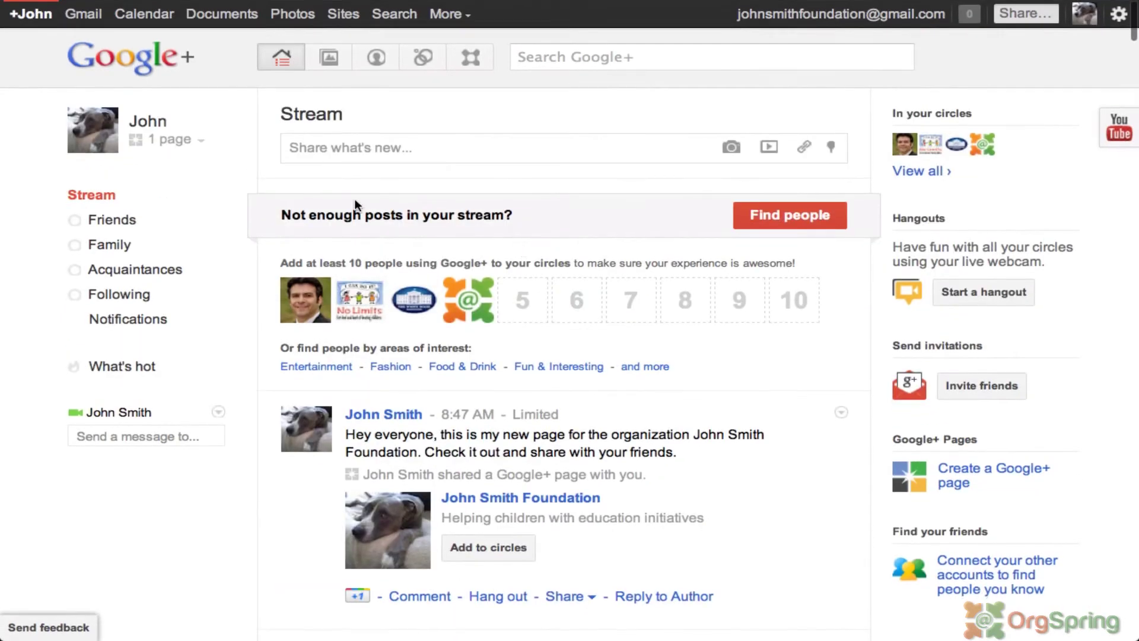
click(185, 142)
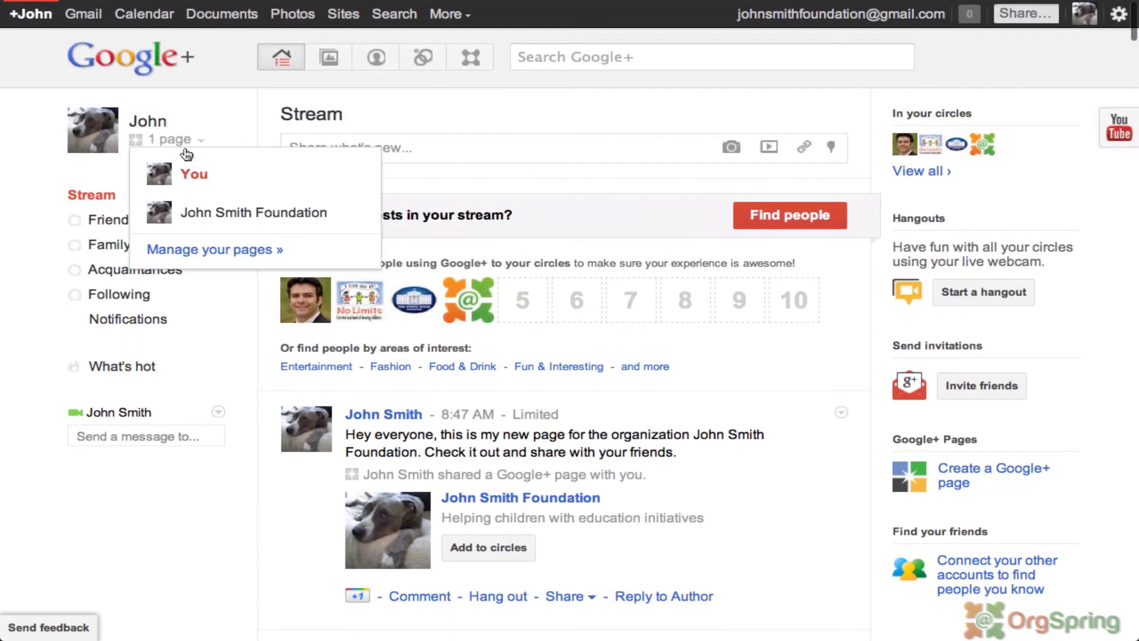
click(211, 214)
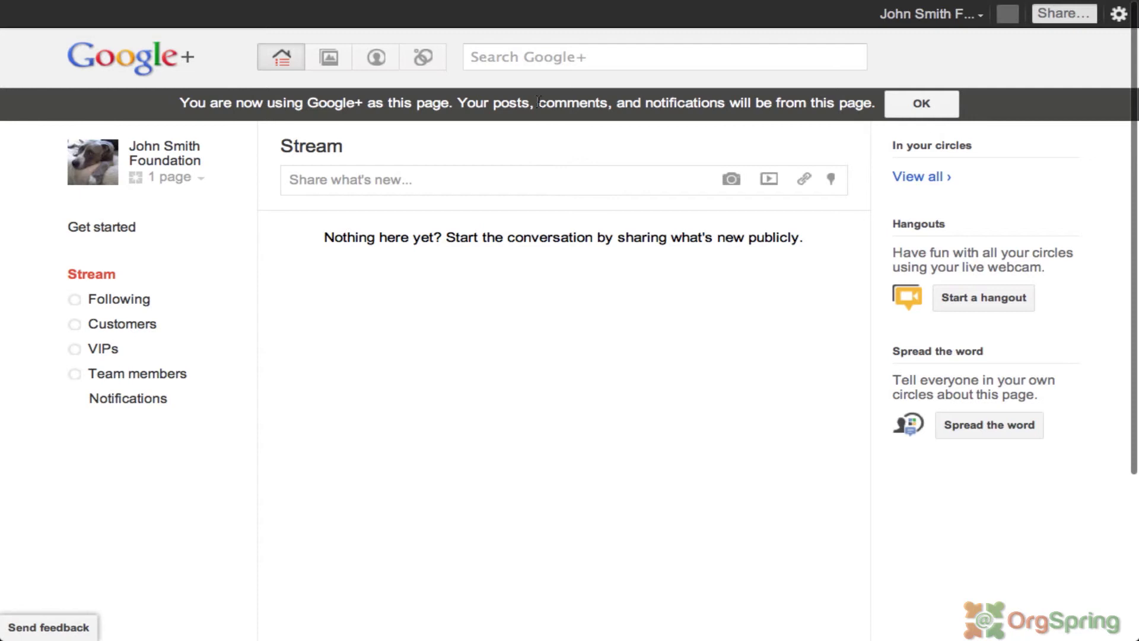
click(926, 102)
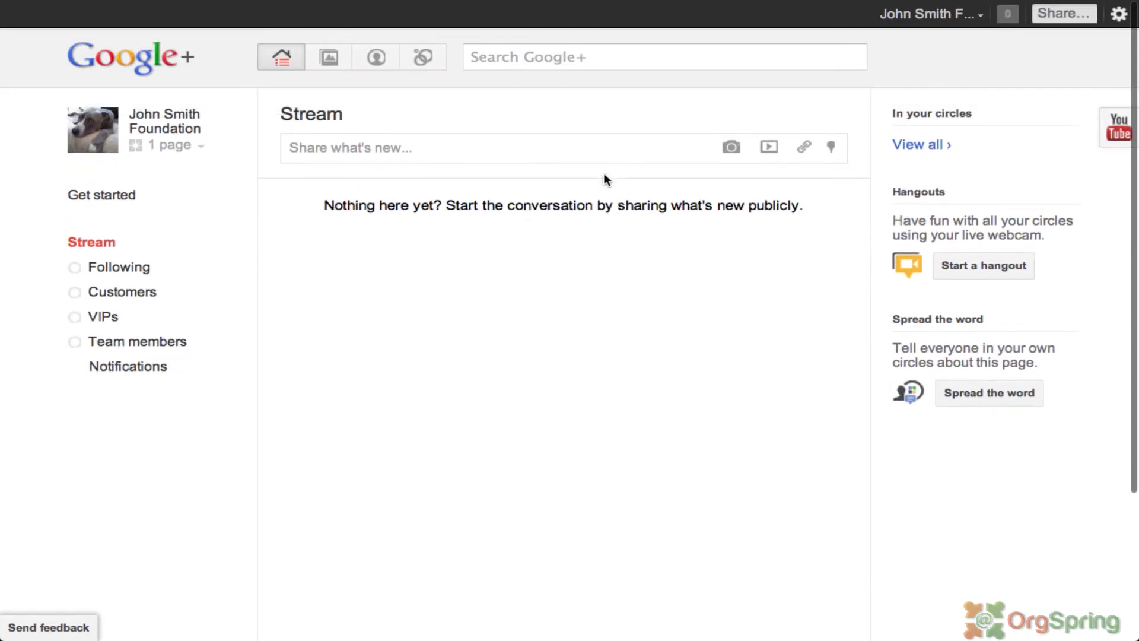
click(511, 57)
text(whit)
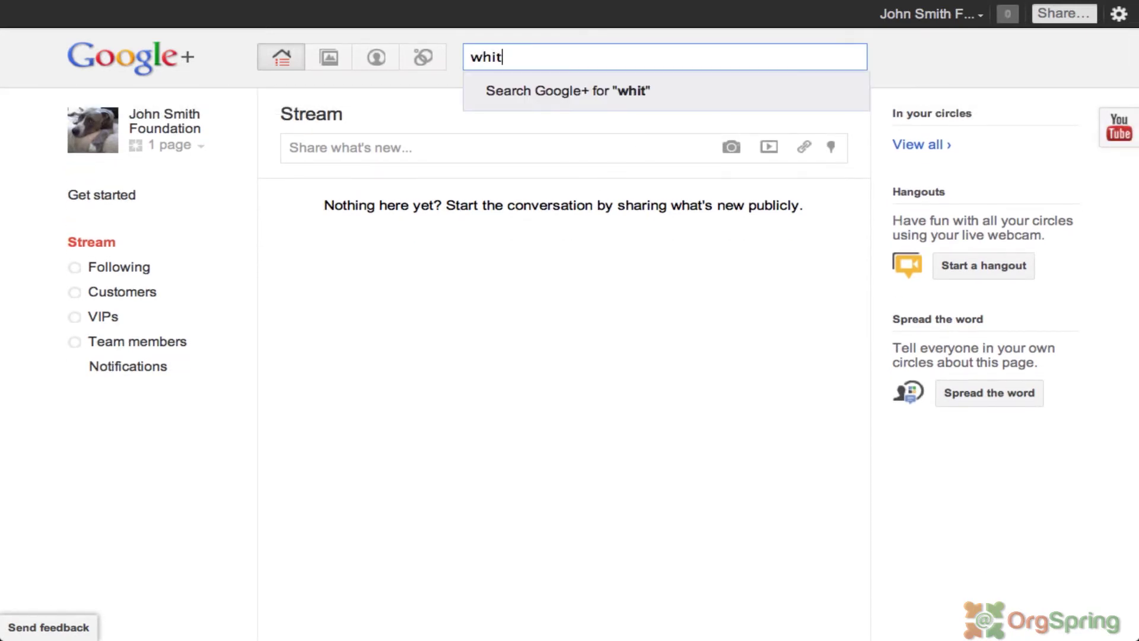
text(e house)
key(Return)
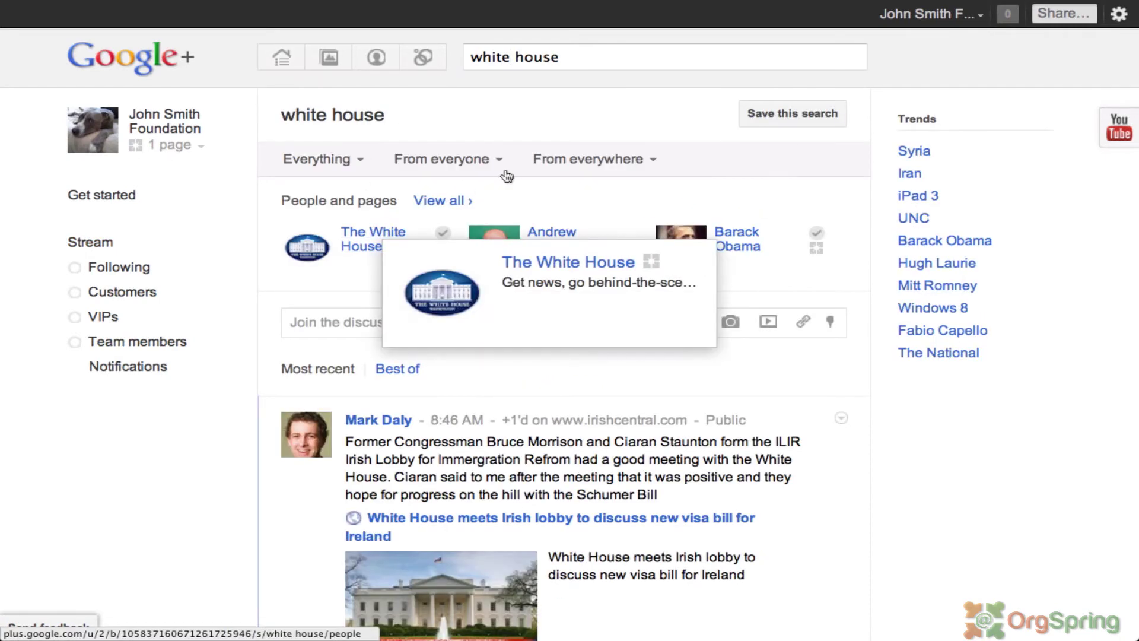
click(369, 234)
scroll(608, 291, down, 5)
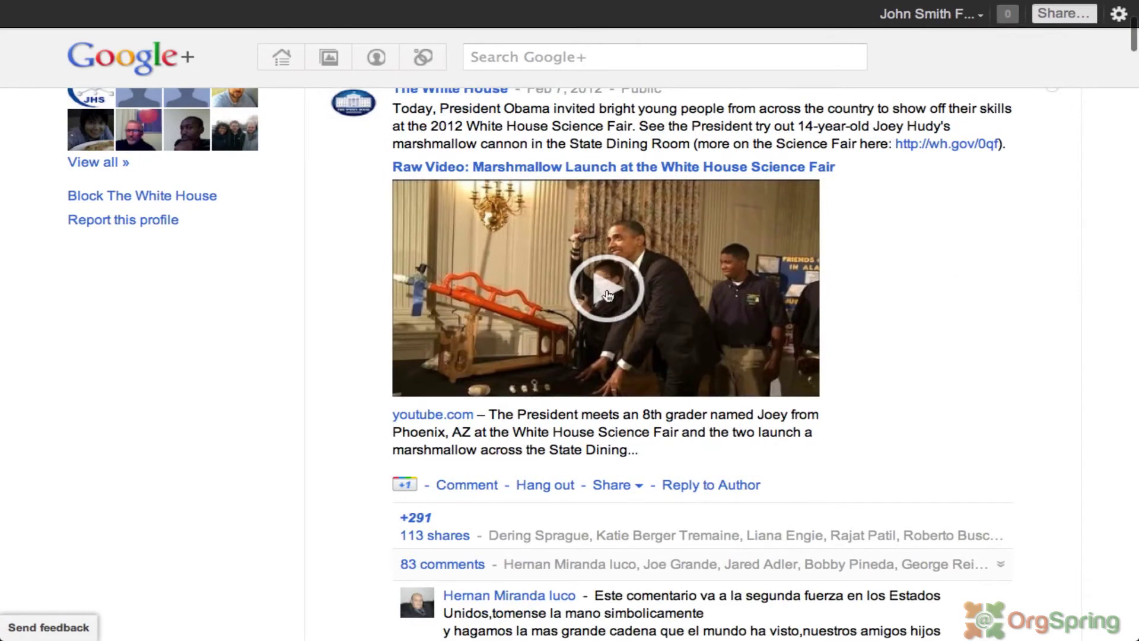
scroll(608, 294, down, 1)
scroll(608, 293, down, 5)
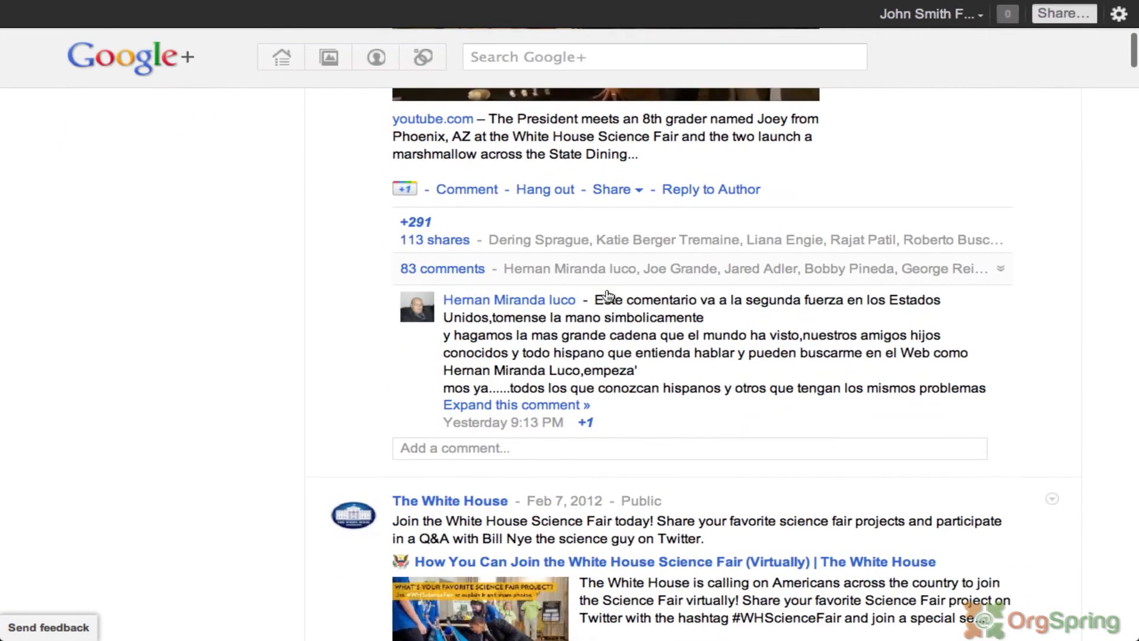
scroll(609, 294, up, 10)
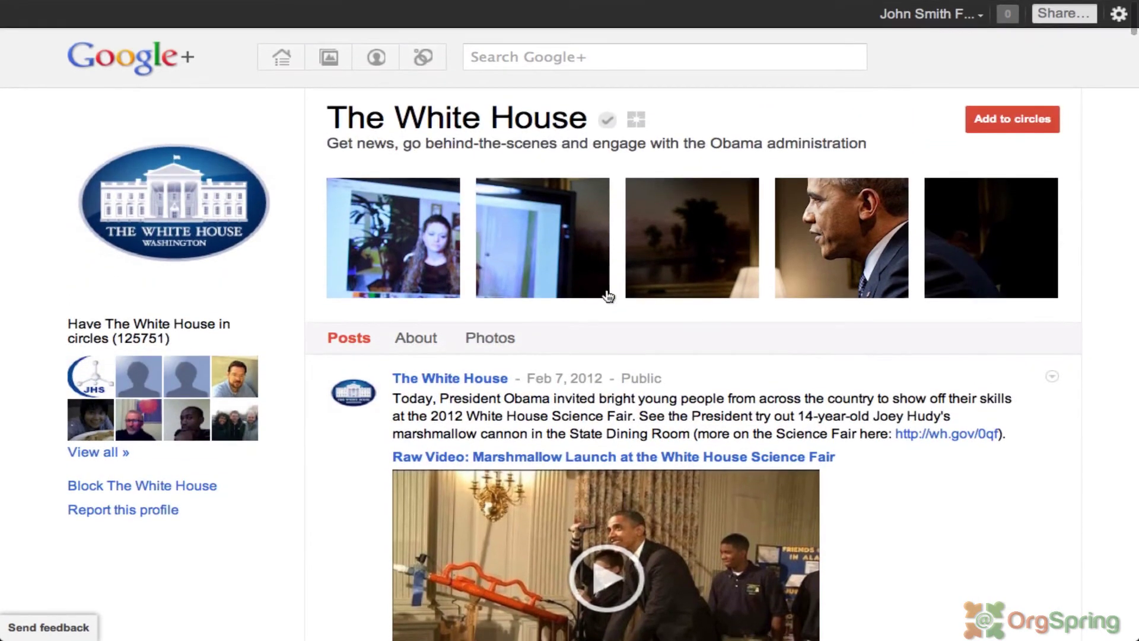
scroll(865, 520, down, 6)
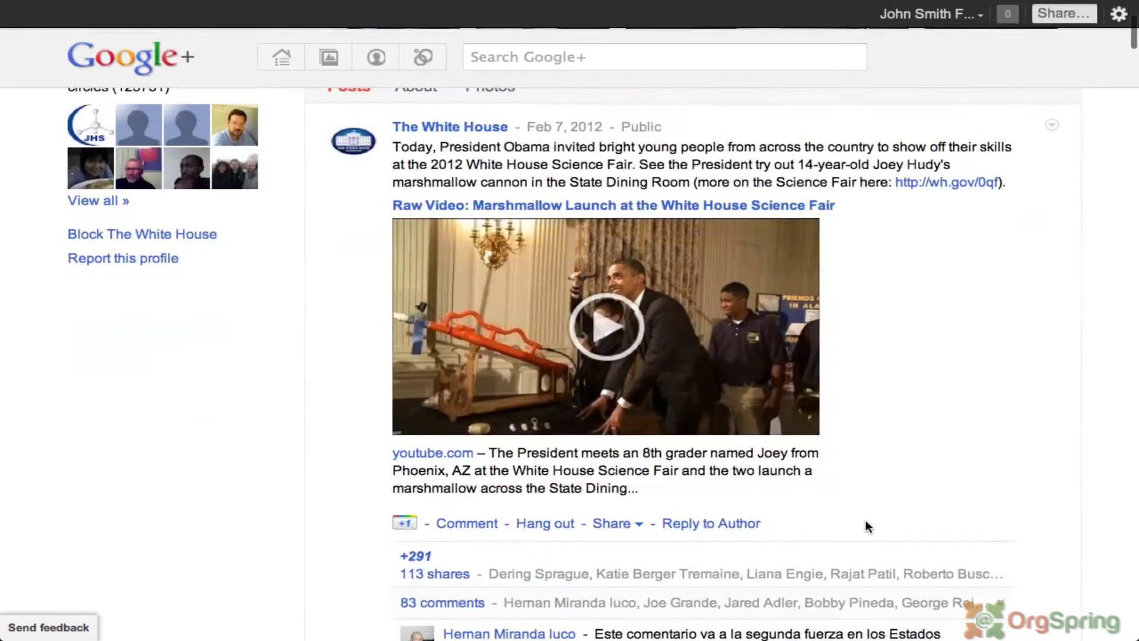
scroll(865, 519, up, 6)
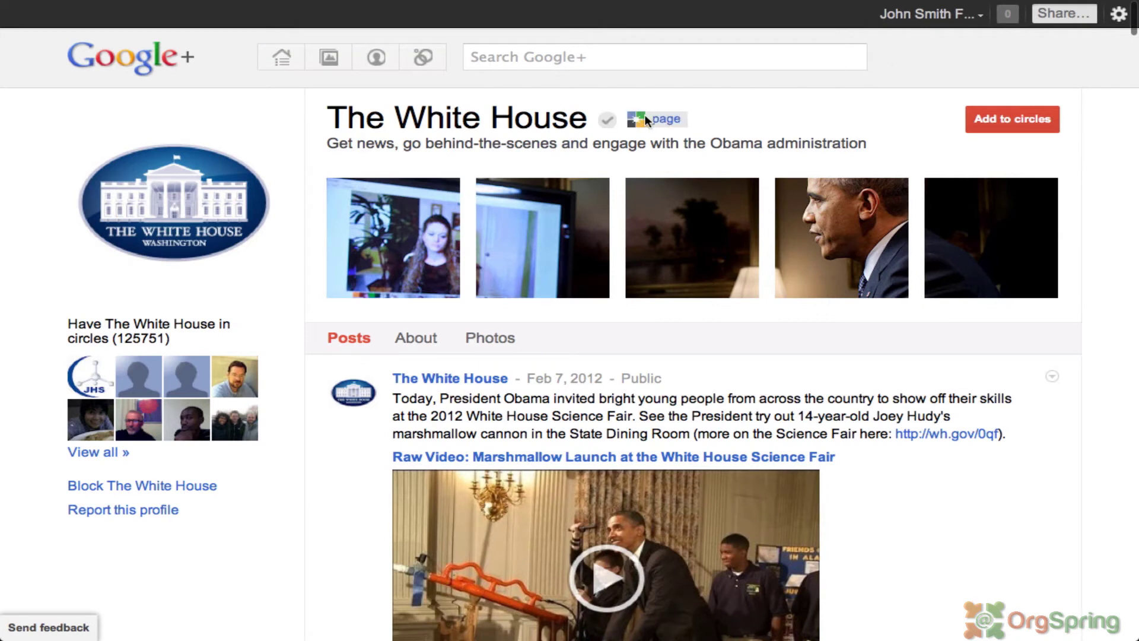
Step: Leave The White House page and go to the John Smith Foundation's own profile
click(920, 17)
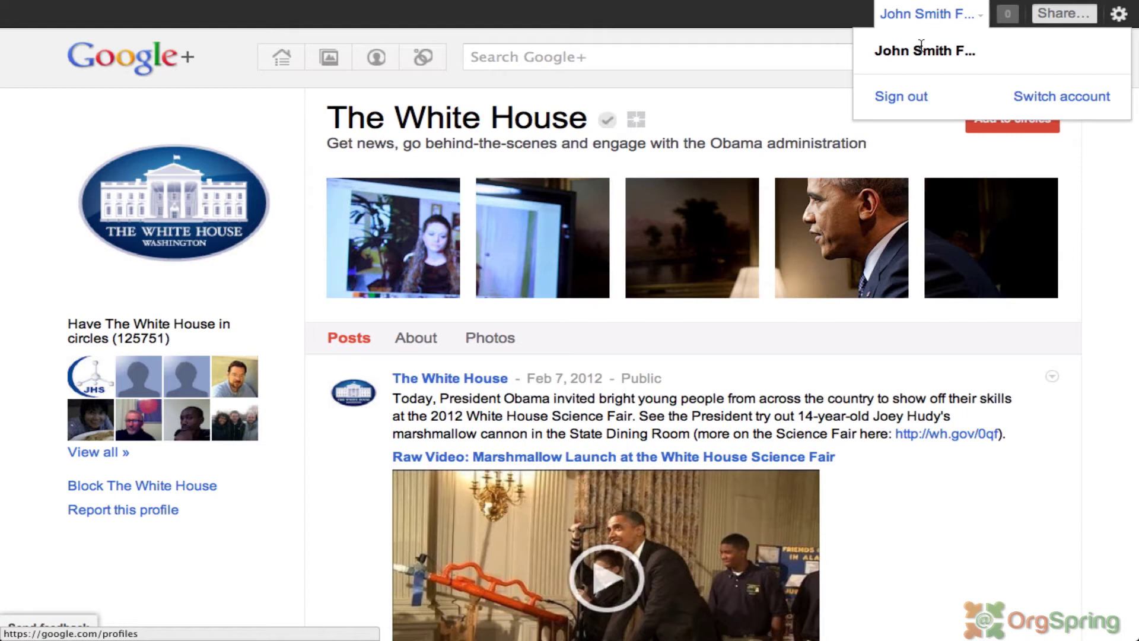
click(917, 17)
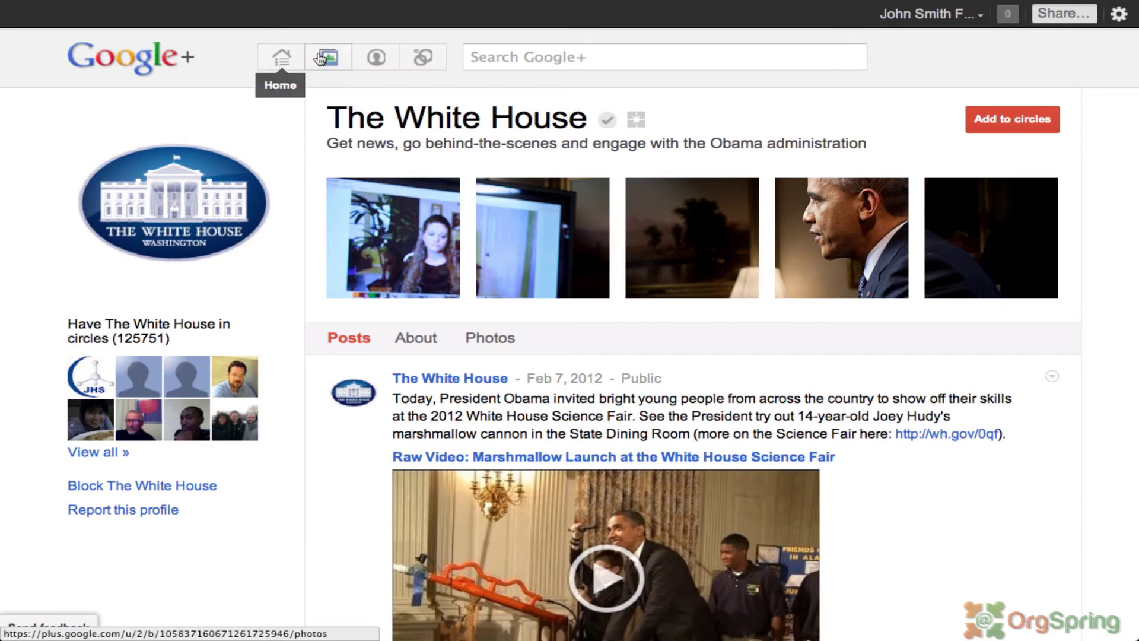
click(377, 58)
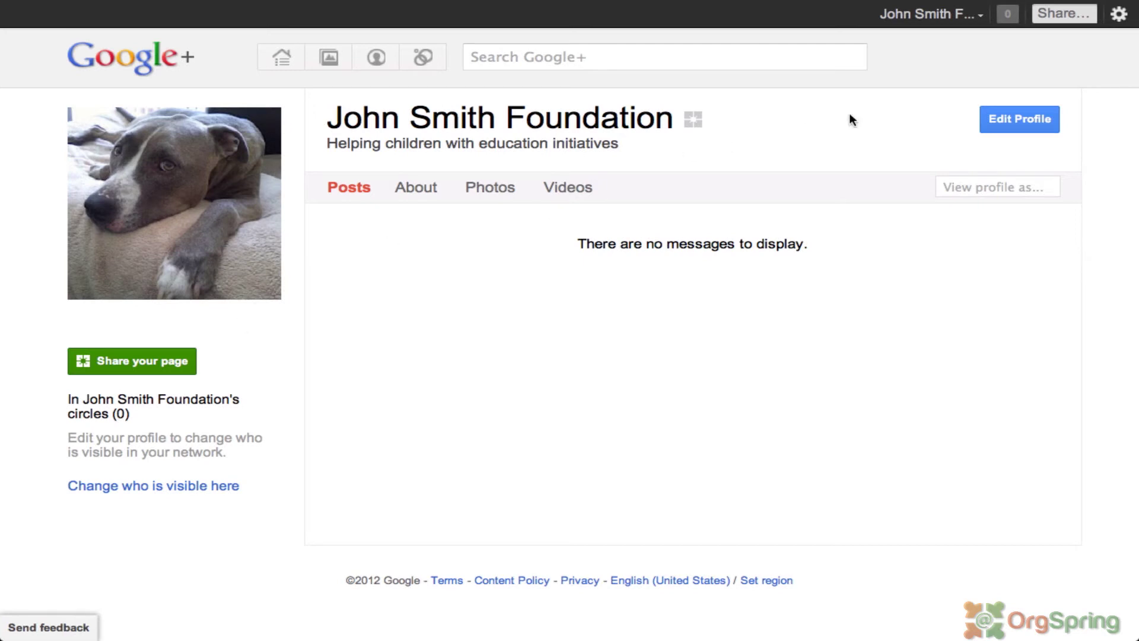
Step: Put the foundation profile in edit mode and open the empty About tab Introduction editor
click(1021, 119)
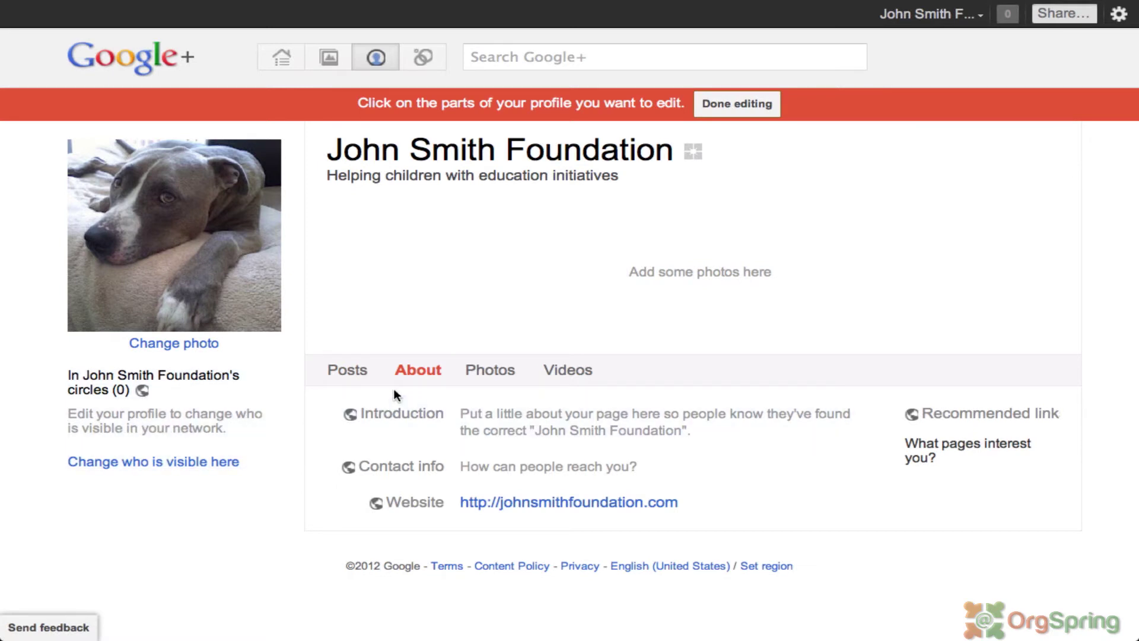
scroll(541, 407, up, 2)
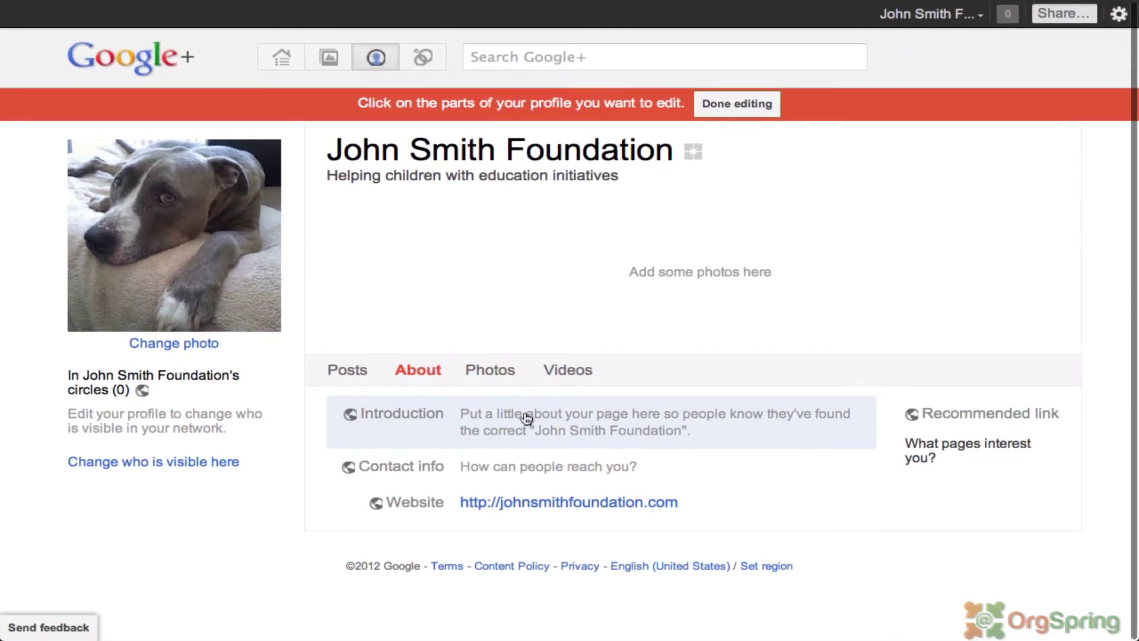
click(745, 427)
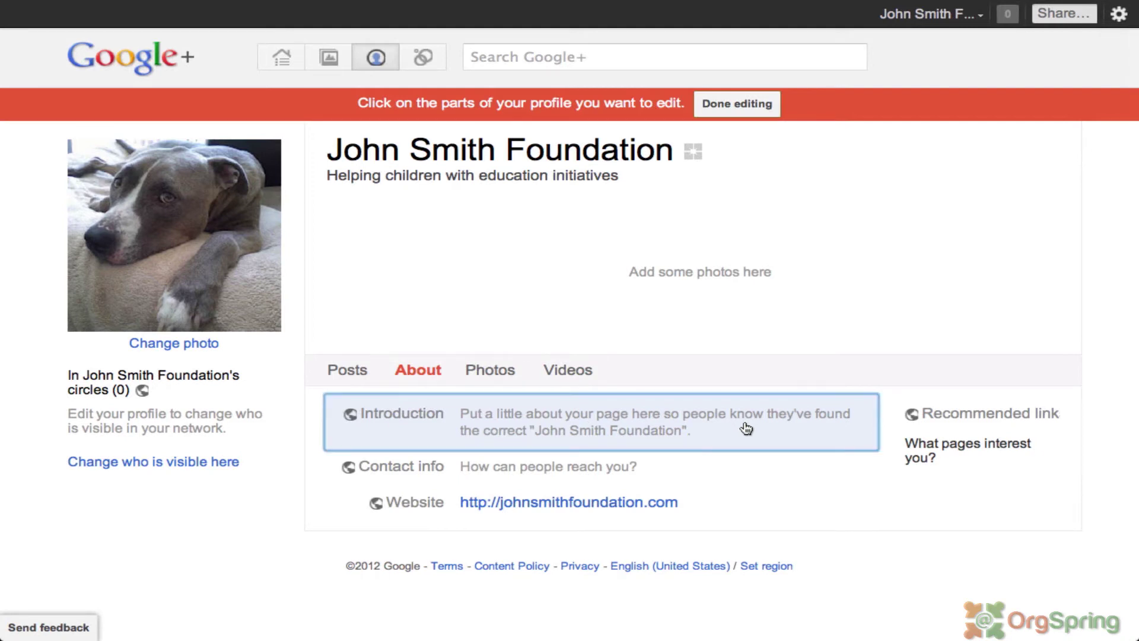
click(789, 473)
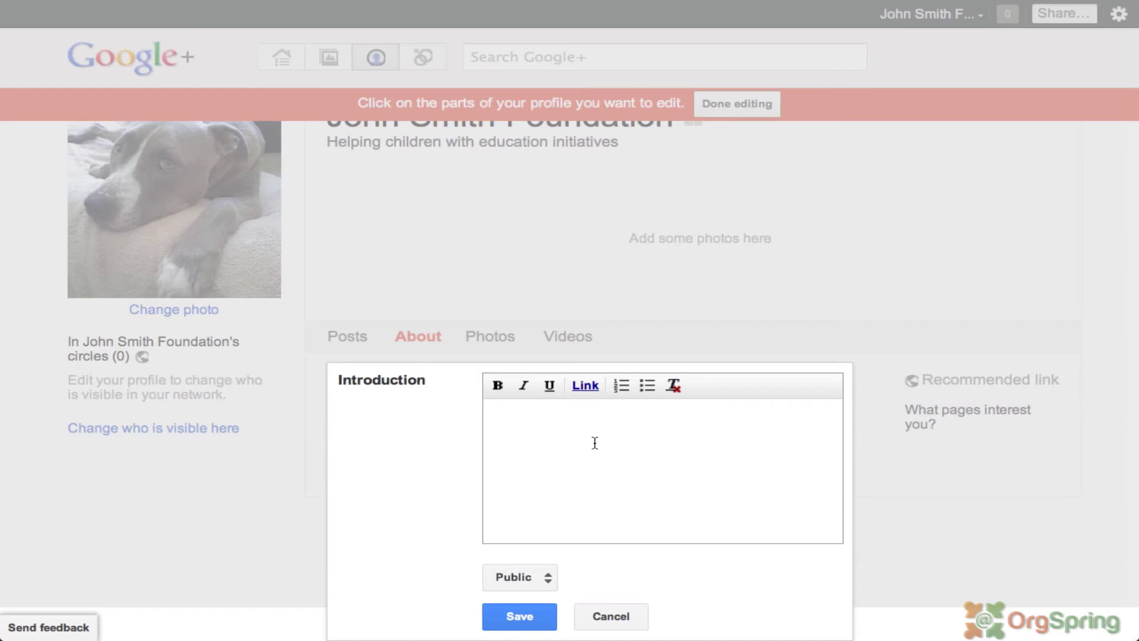
text(Thanks for visiting us.)
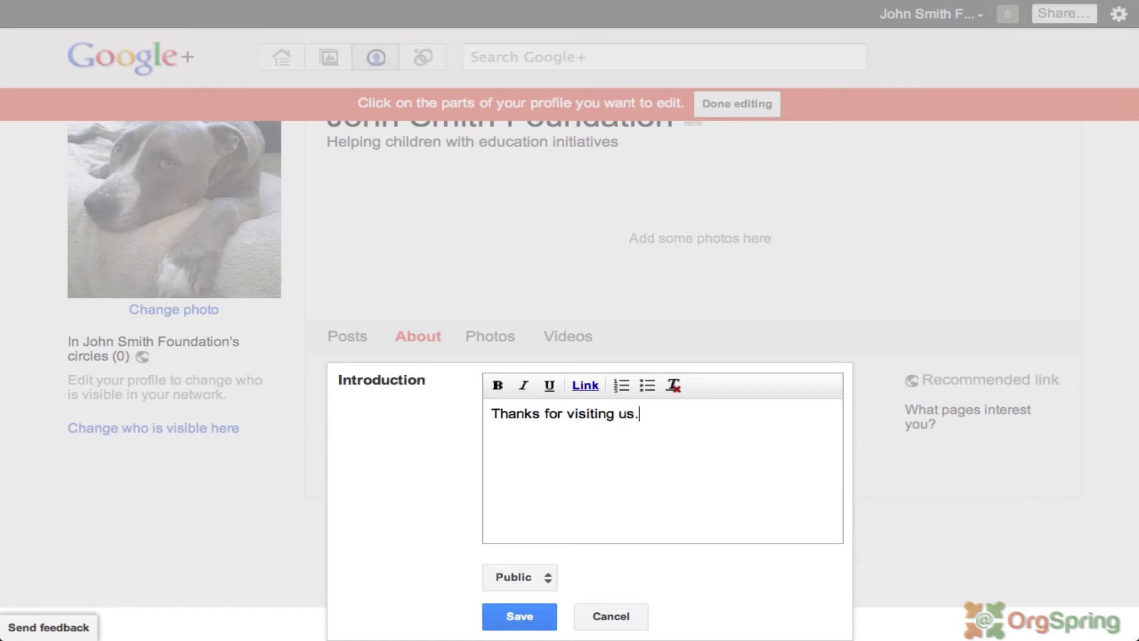
text( We hope you'll )
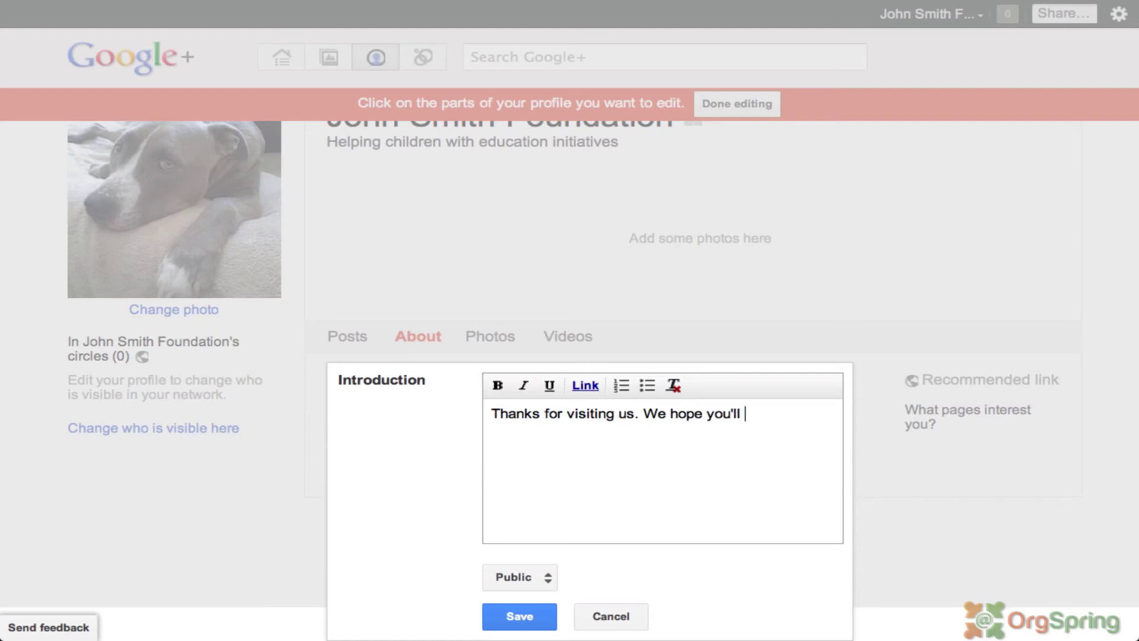
text(check)
text(out our w)
text(ome on)
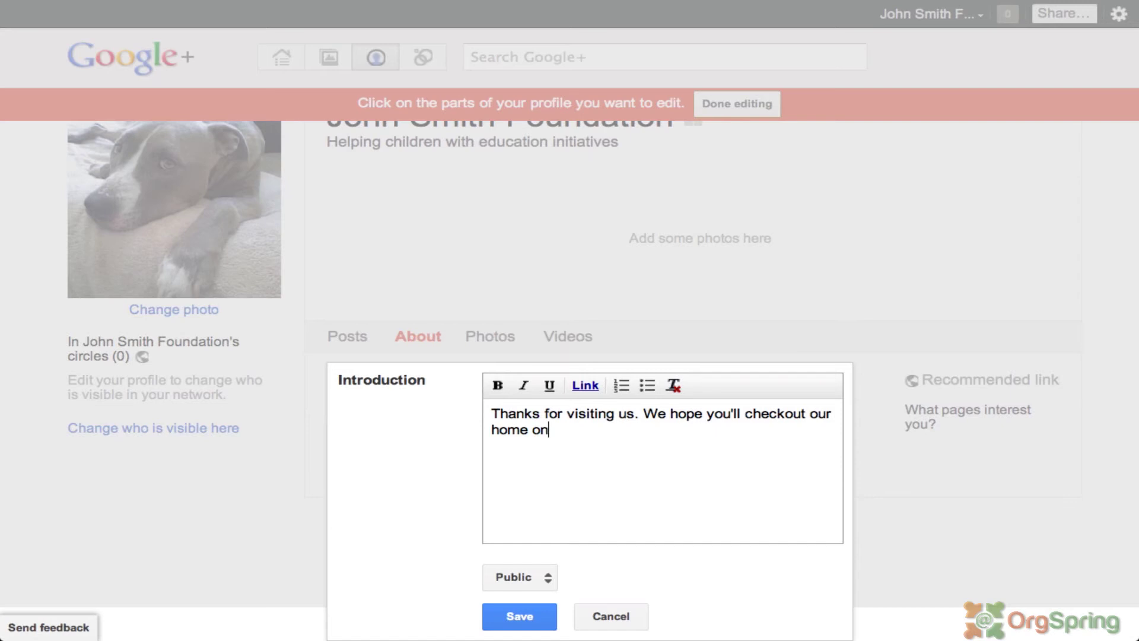
text( the web also at )
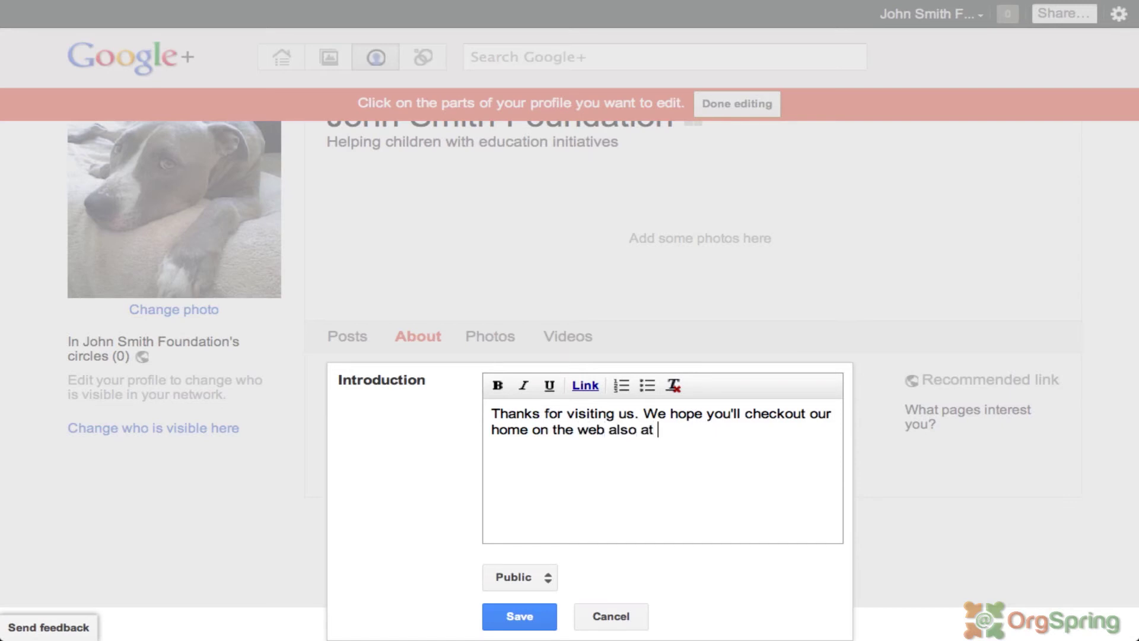
text(www.JohnSmith)
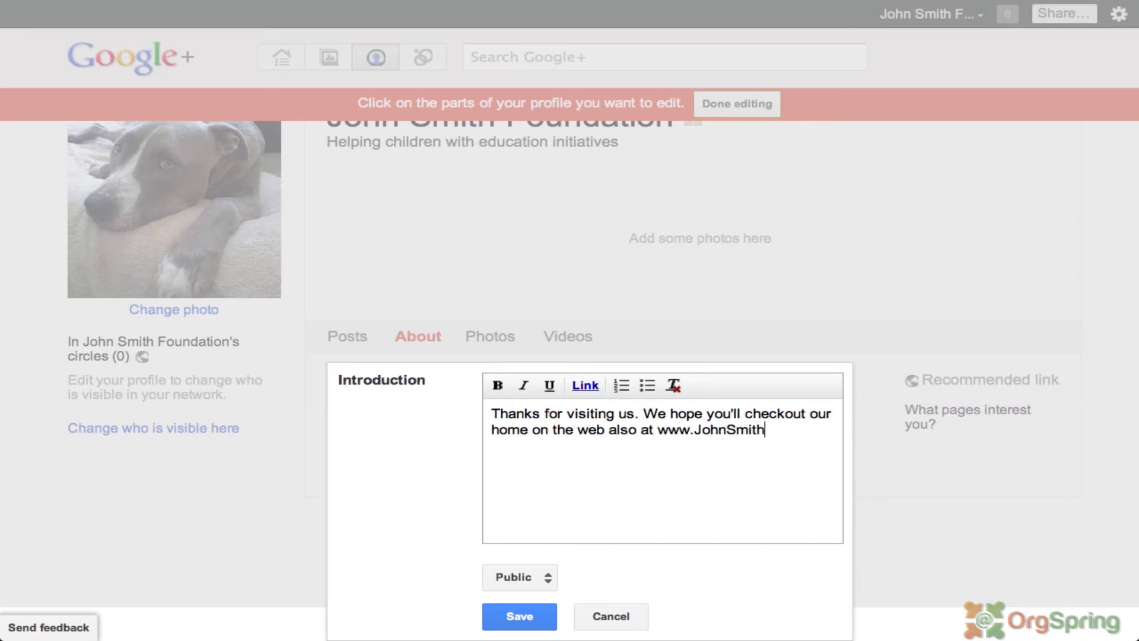
text(Foundation.com)
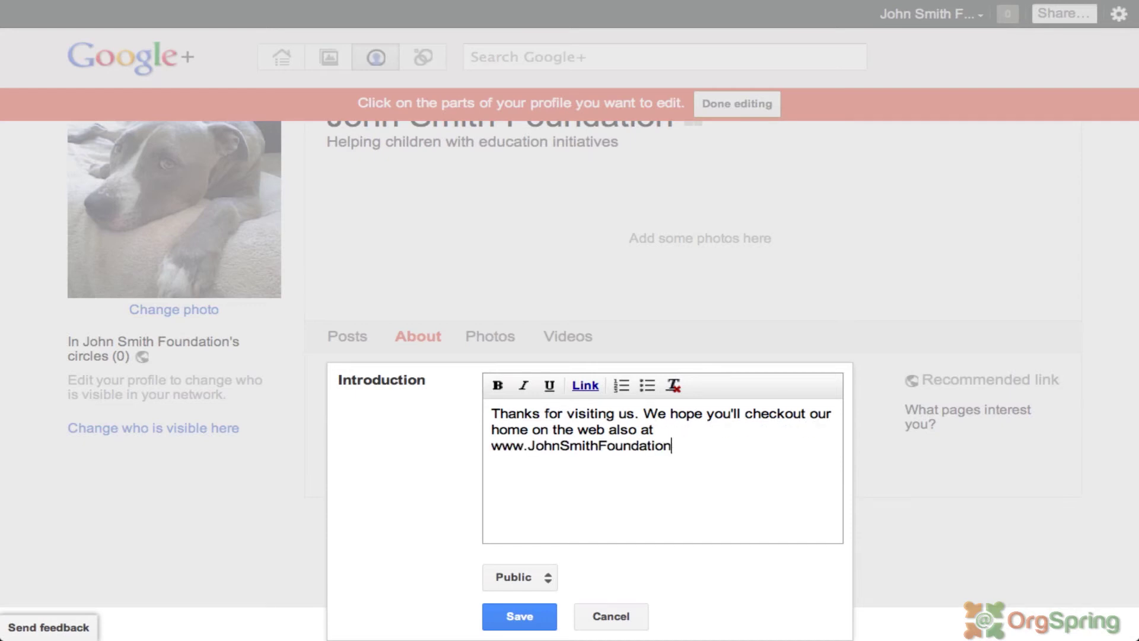
key(Return)
text(We help children le)
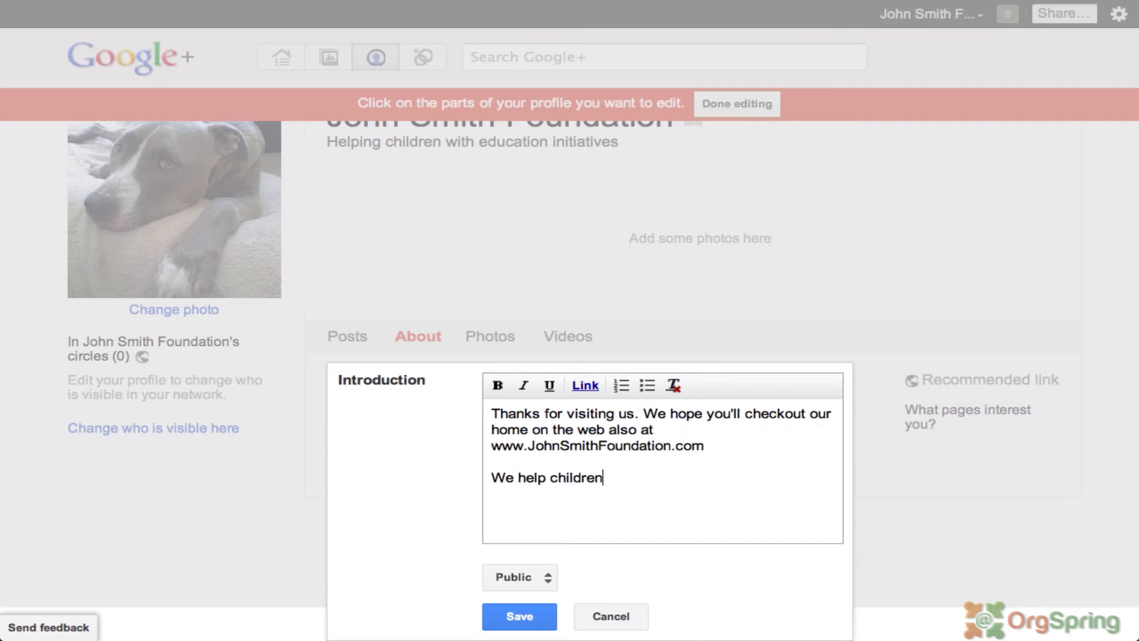
text(earn)
key(BackSpace)
key(BackSpace)
text(ar)
Step: Keep the introduction visible to the Public and save it
click(548, 578)
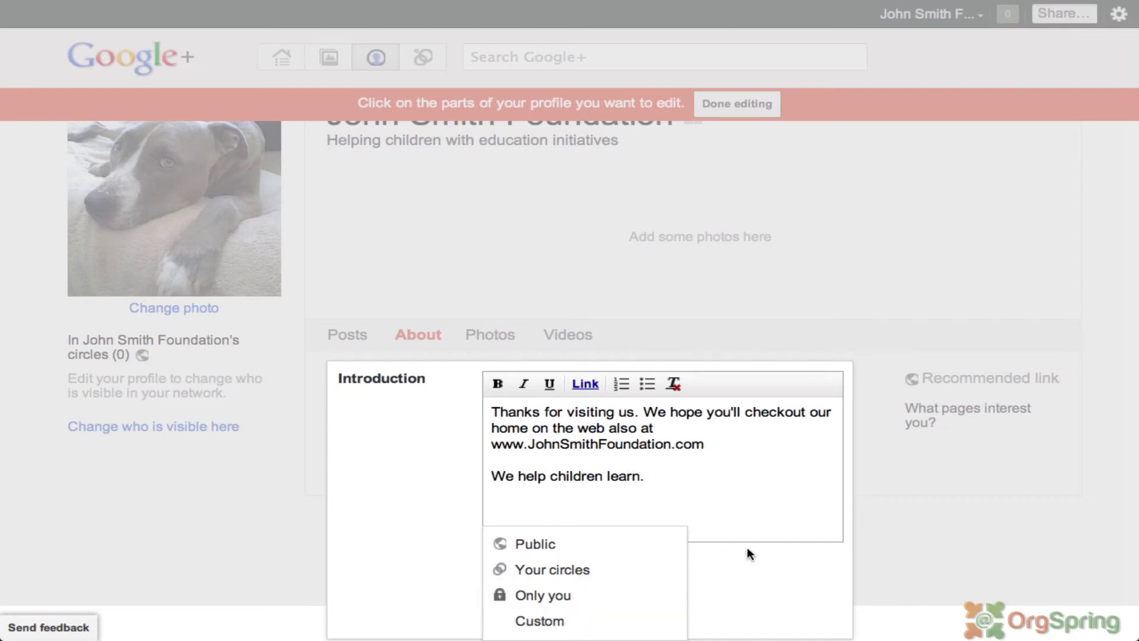
click(726, 557)
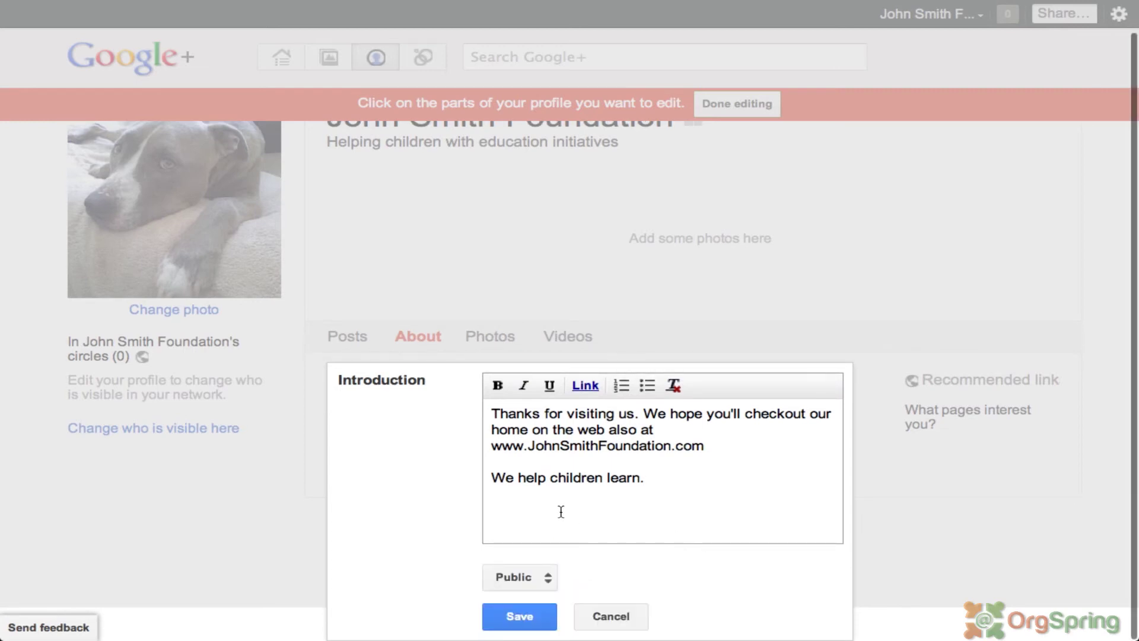
click(517, 613)
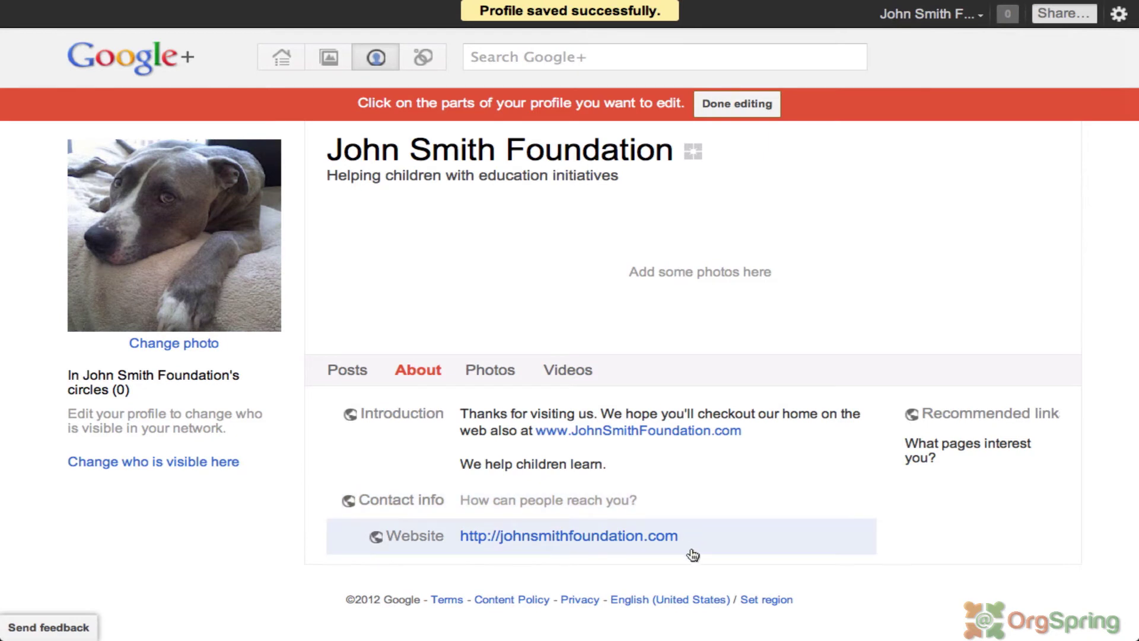
Step: Open Contact info, look through the contact types, and cancel without adding any
click(571, 507)
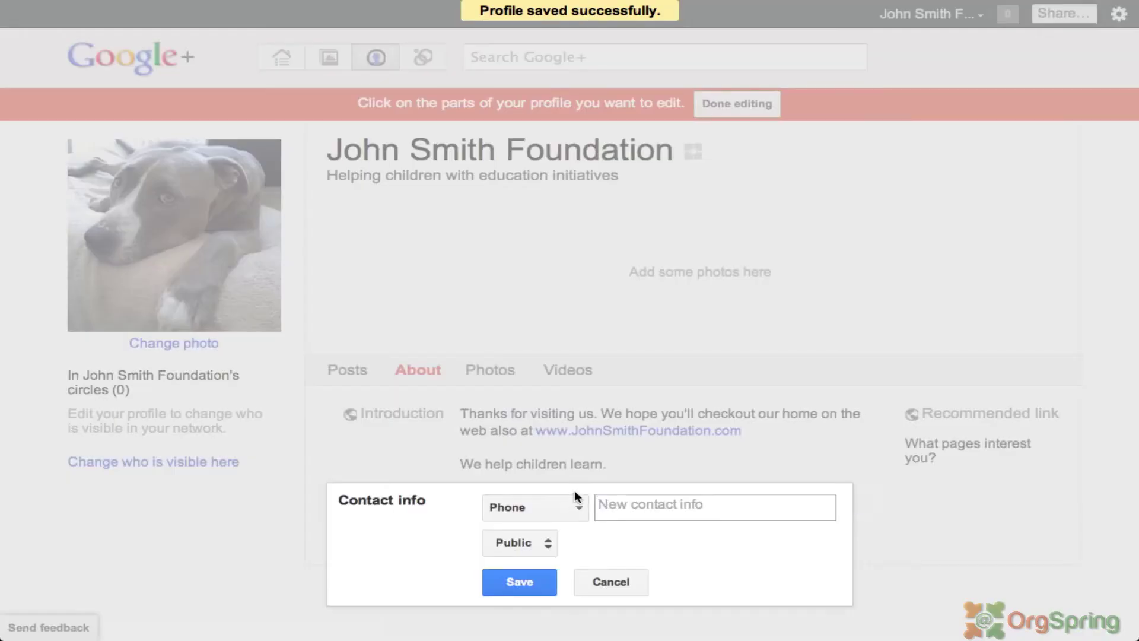
click(579, 506)
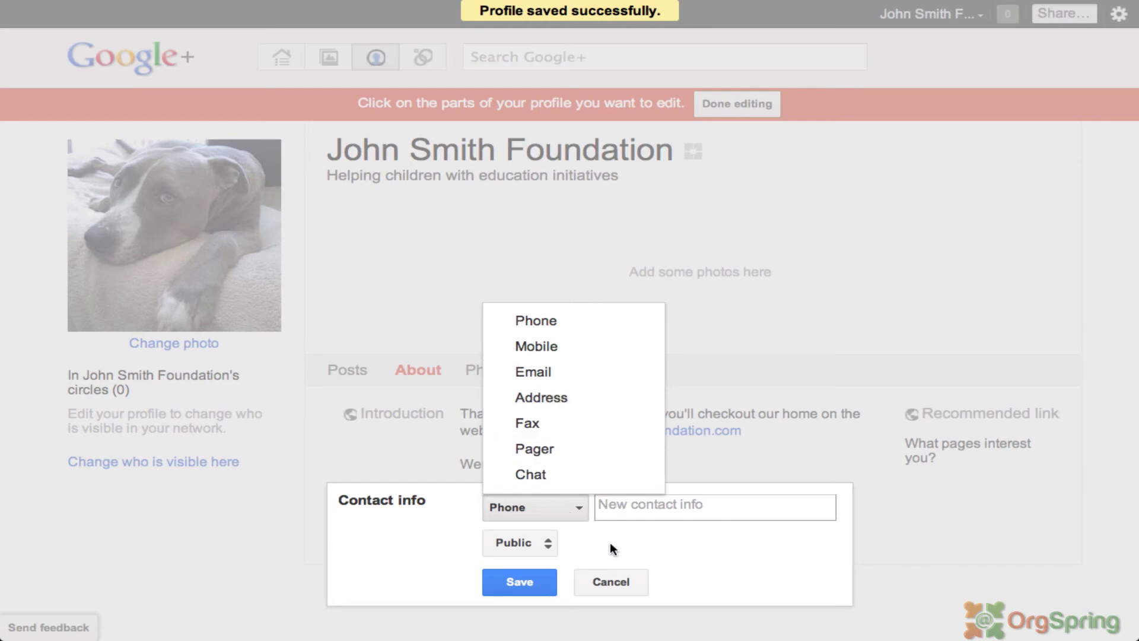
click(583, 586)
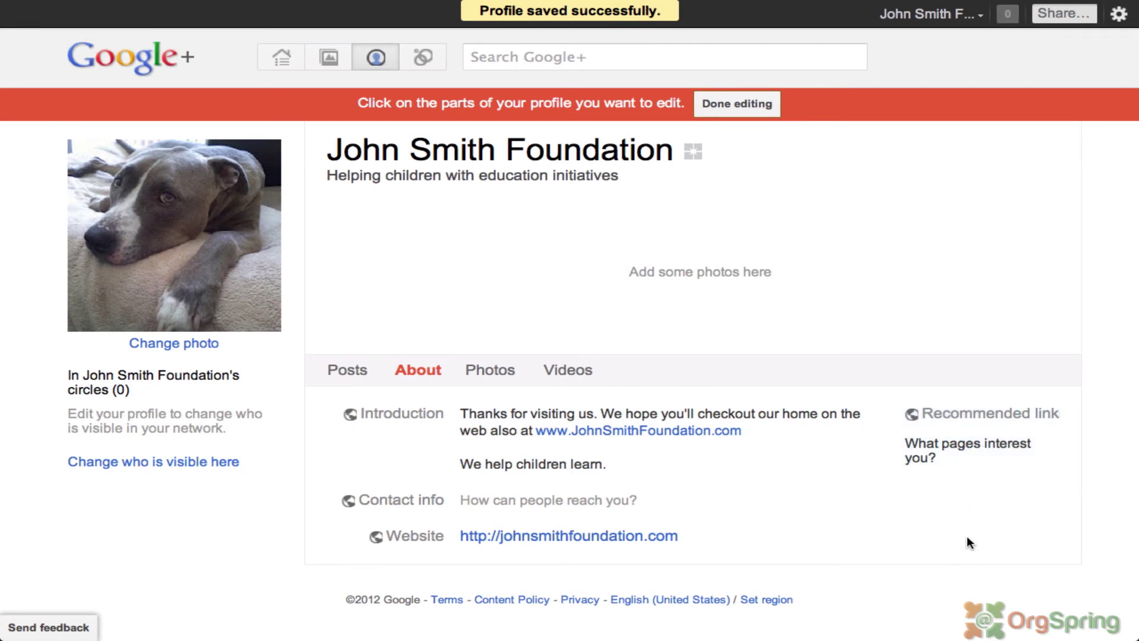
Step: Dismiss the Recommended links box's pop-up options and switch the edited profile to its Posts section
right_click(967, 446)
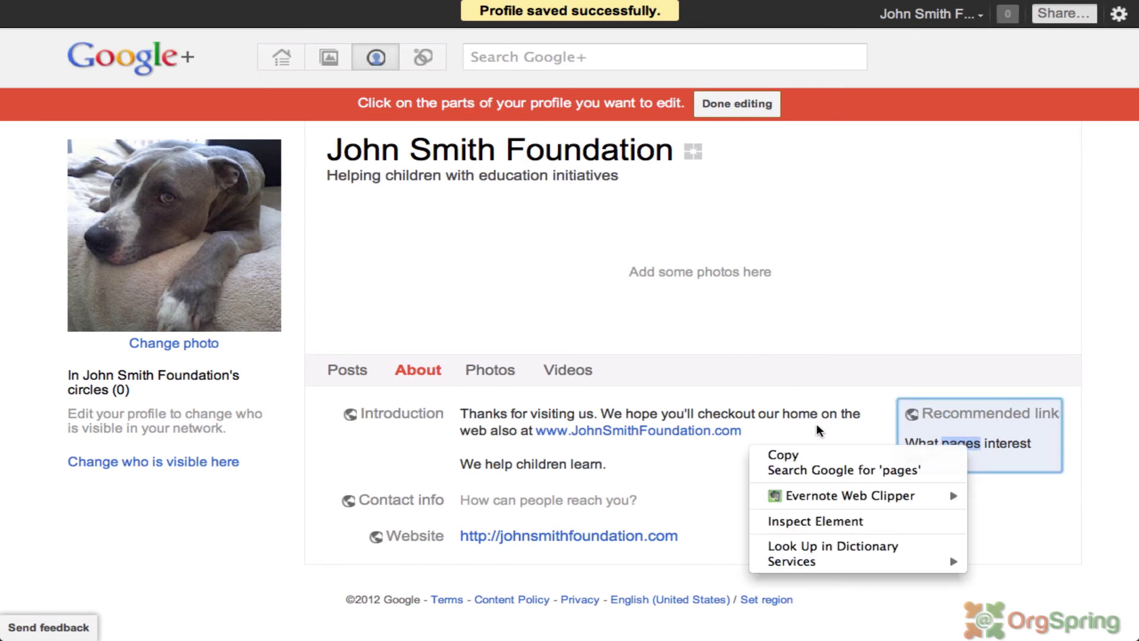
click(923, 331)
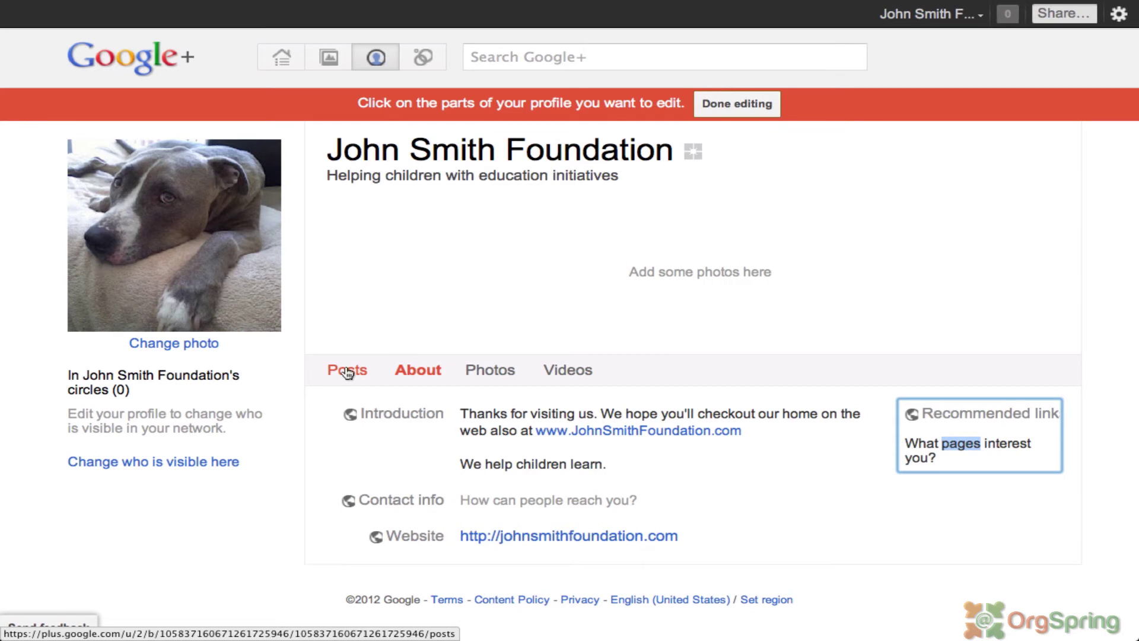
click(348, 371)
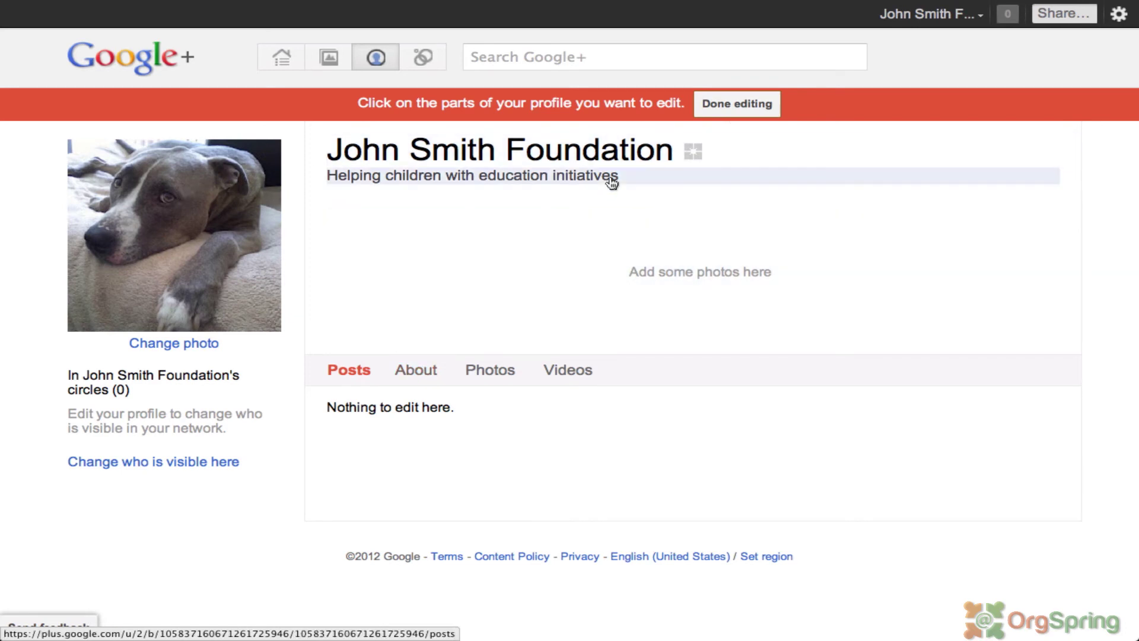
Step: Finish editing, then browse the foundation's About, Photos, Videos and empty Posts tabs
click(739, 104)
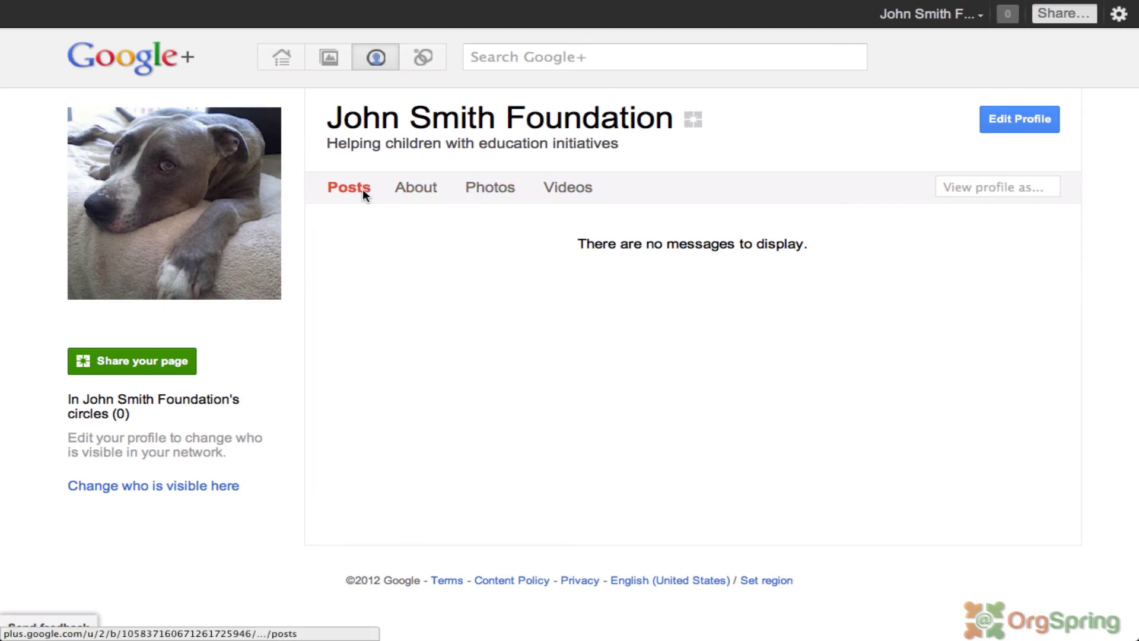
click(408, 186)
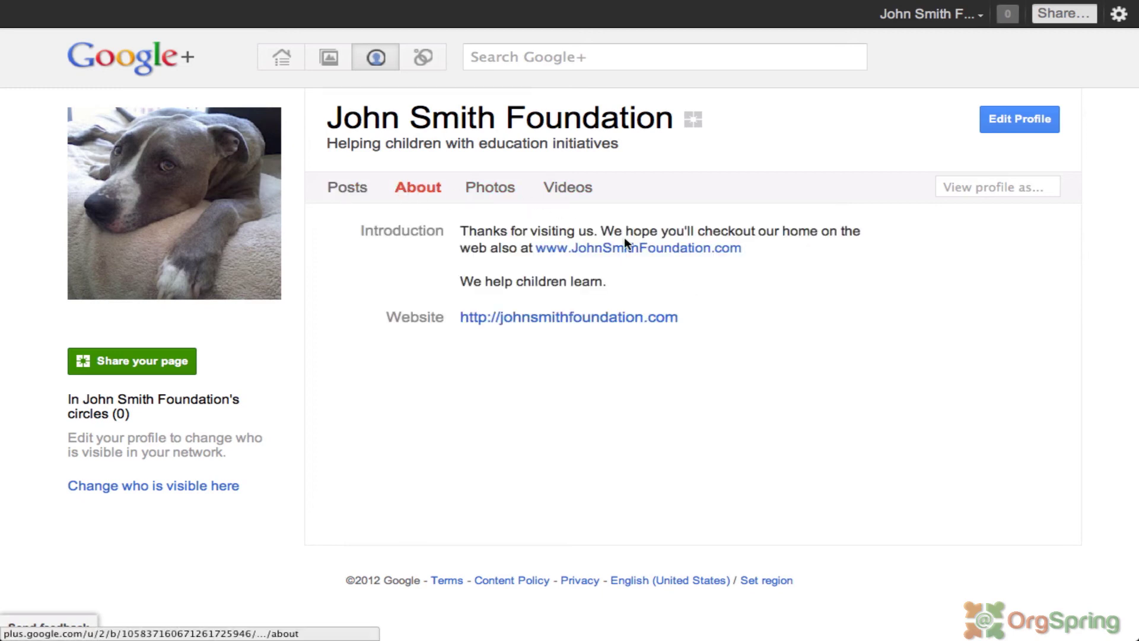
click(489, 189)
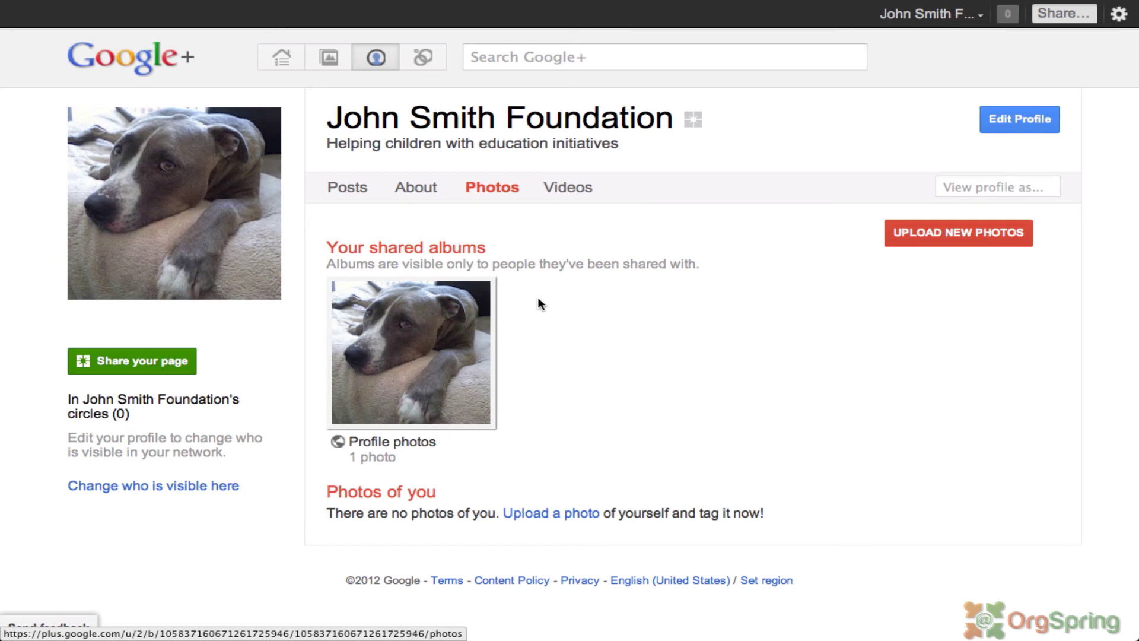
click(586, 185)
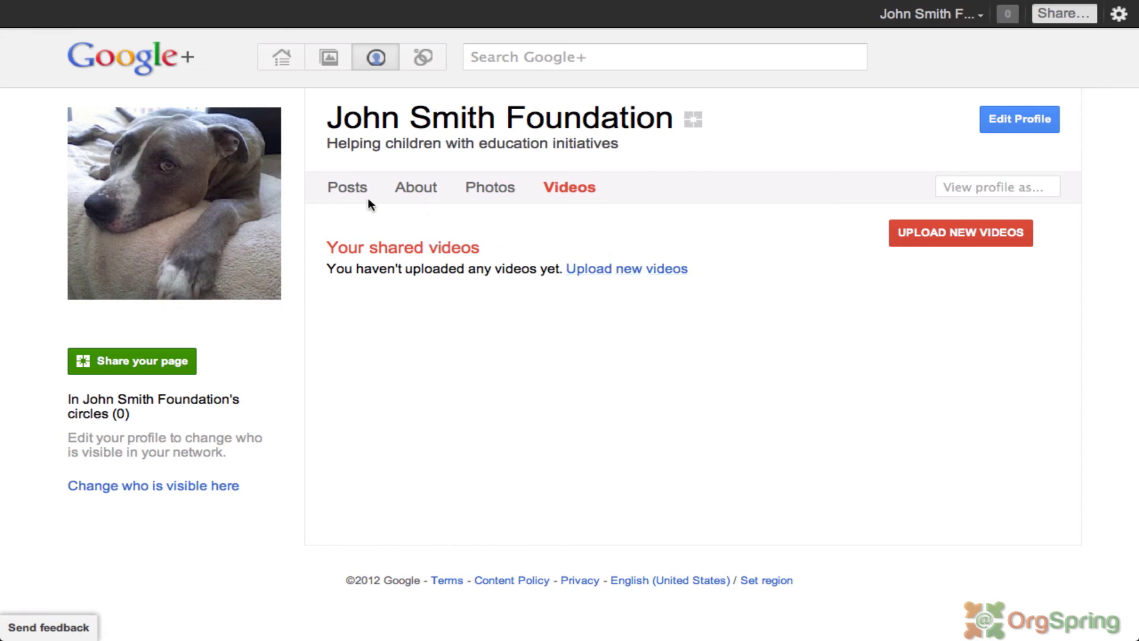
click(349, 196)
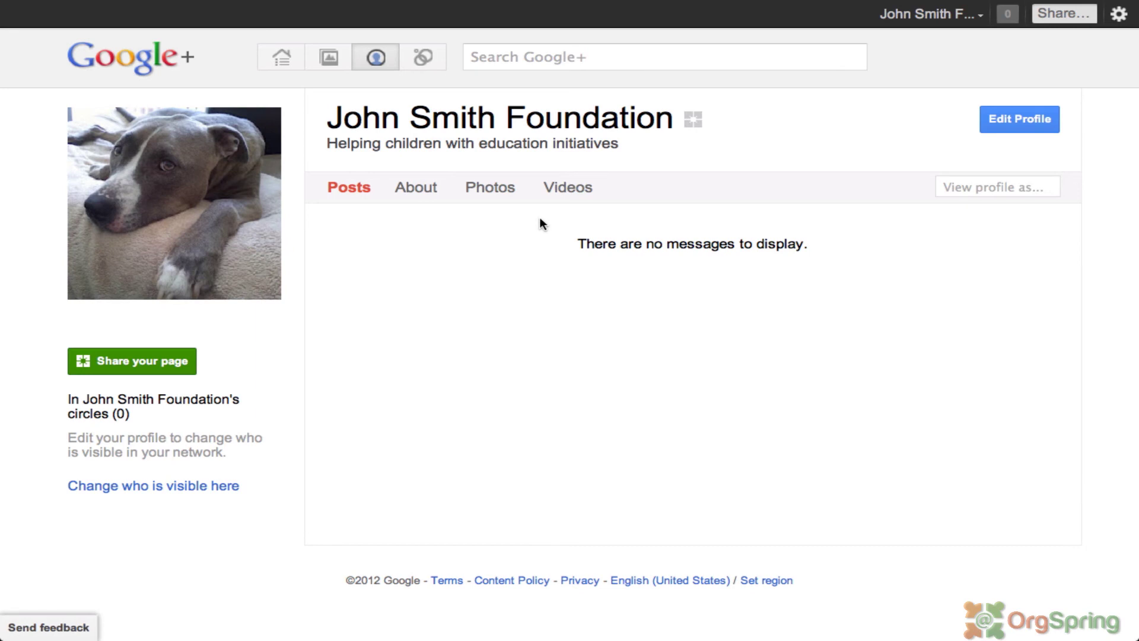
click(500, 55)
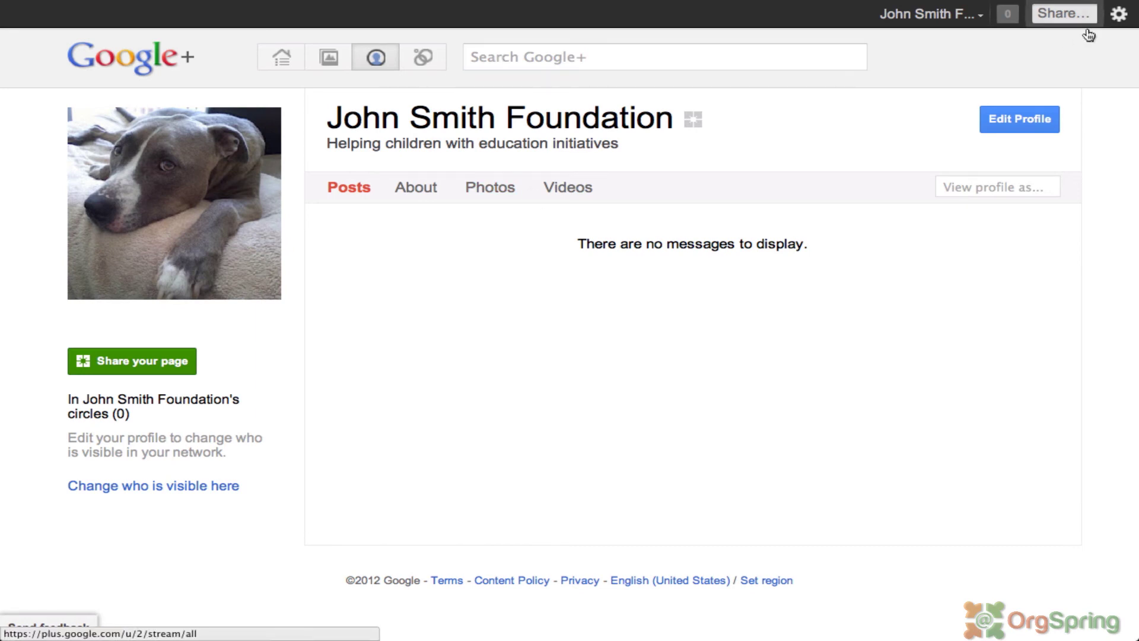
Step: Go to Home and switch the identity from the foundation page back to 'You'
click(290, 59)
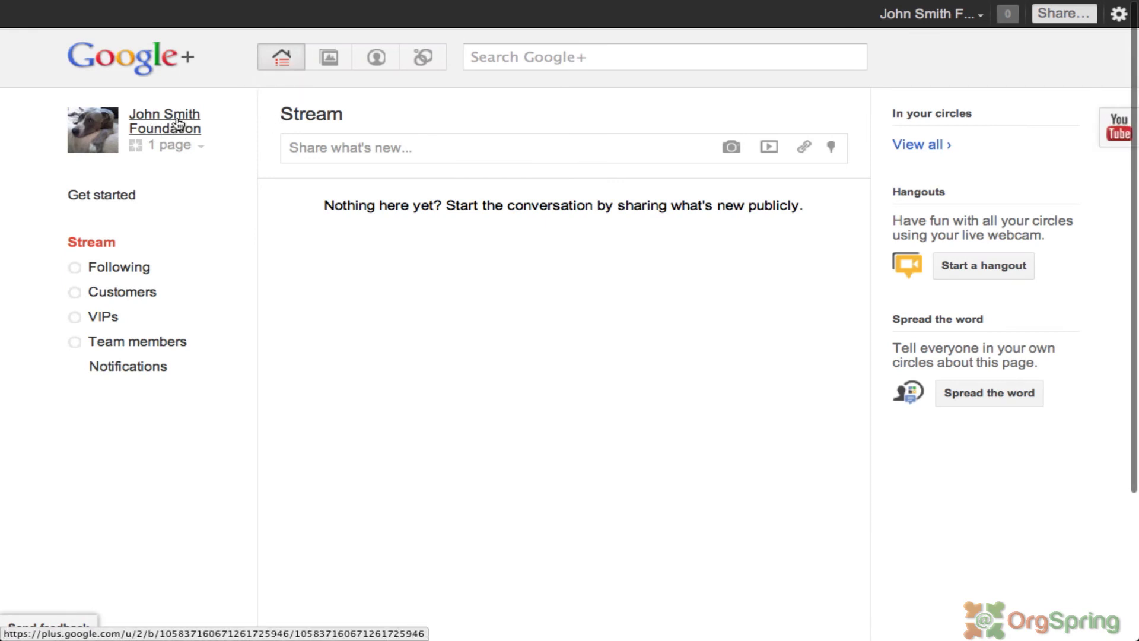
click(199, 153)
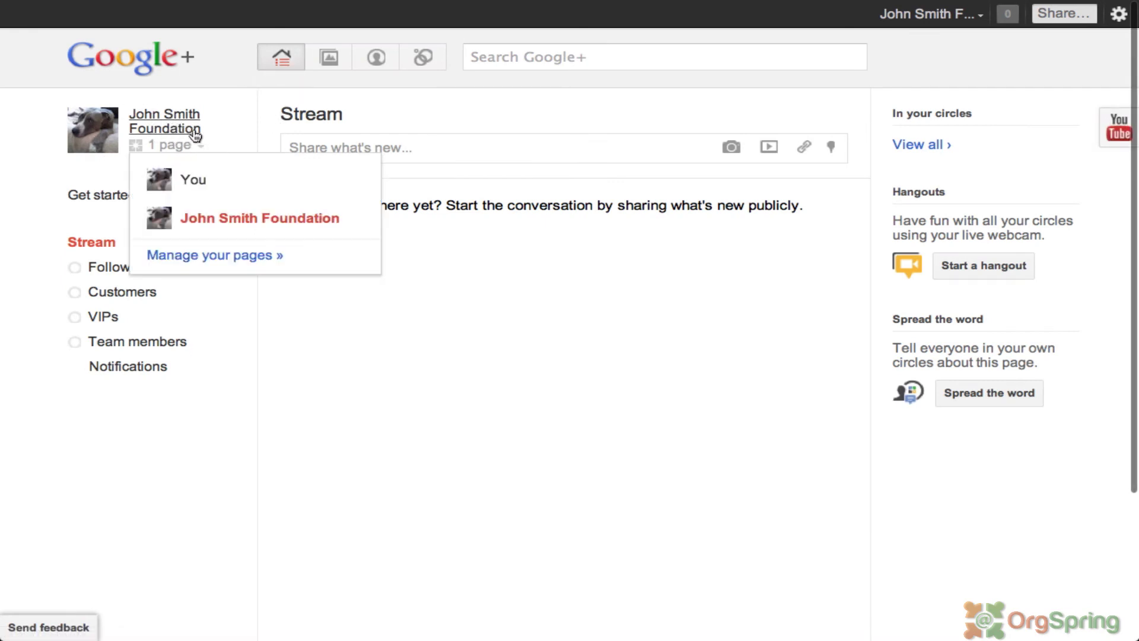
click(200, 184)
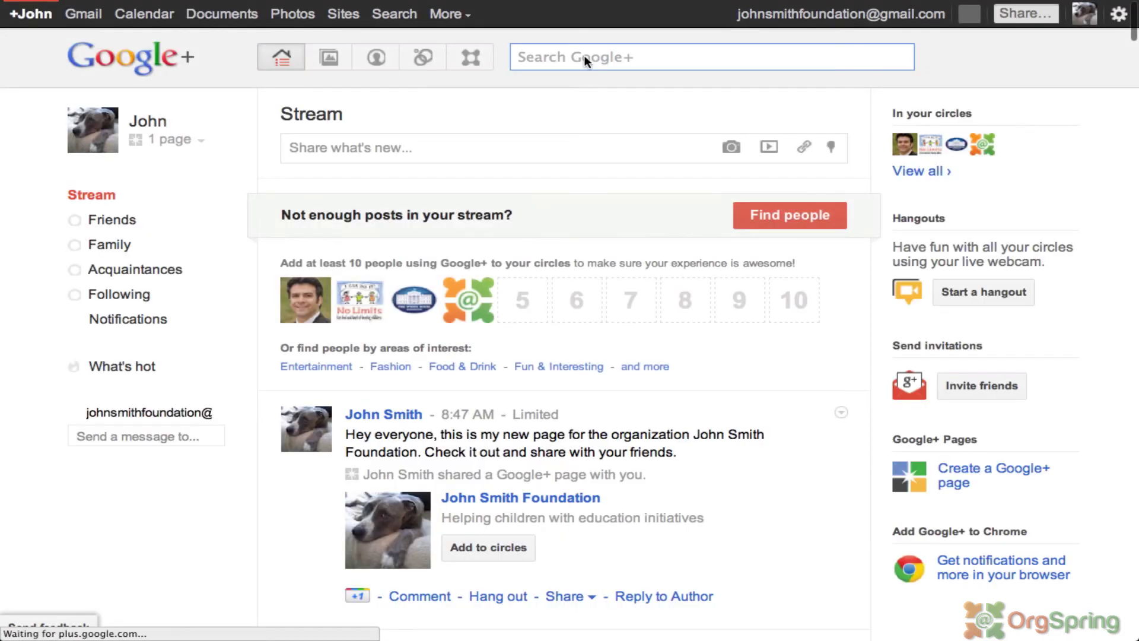
Step: Search Google+ for 'john smith foundation' and look over the page, profile and post results
click(589, 55)
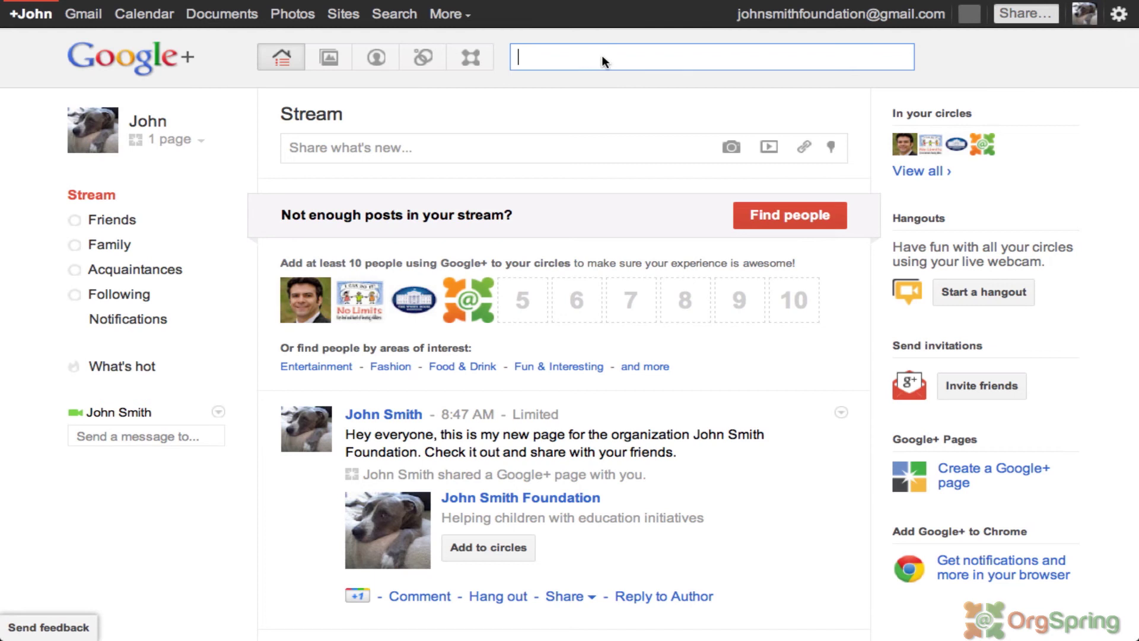
text(john)
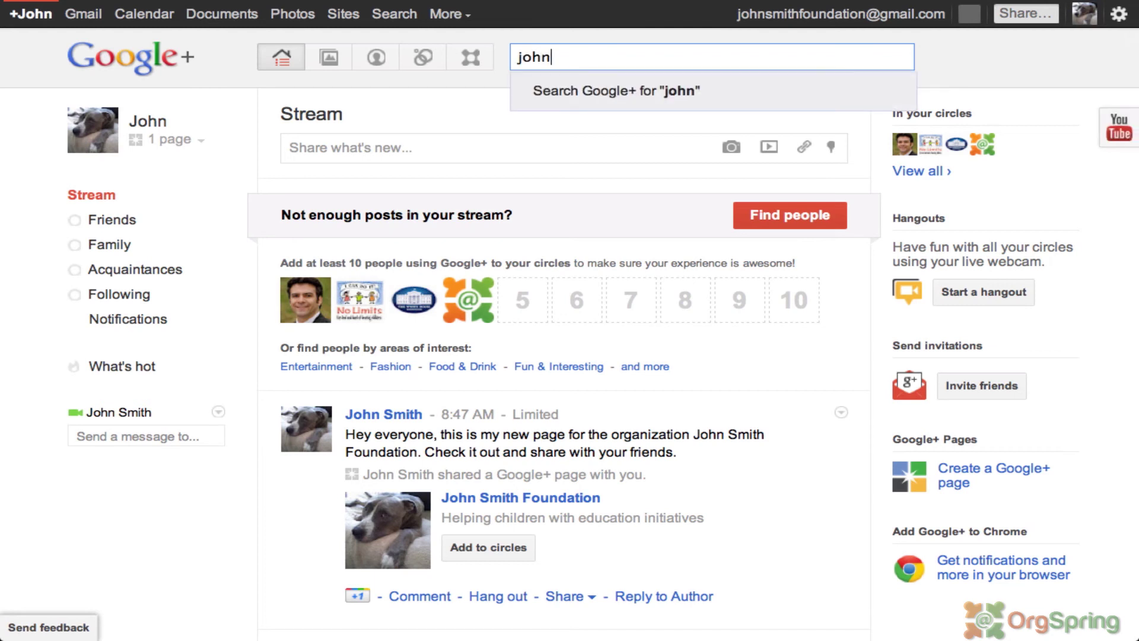
text( smith foundation)
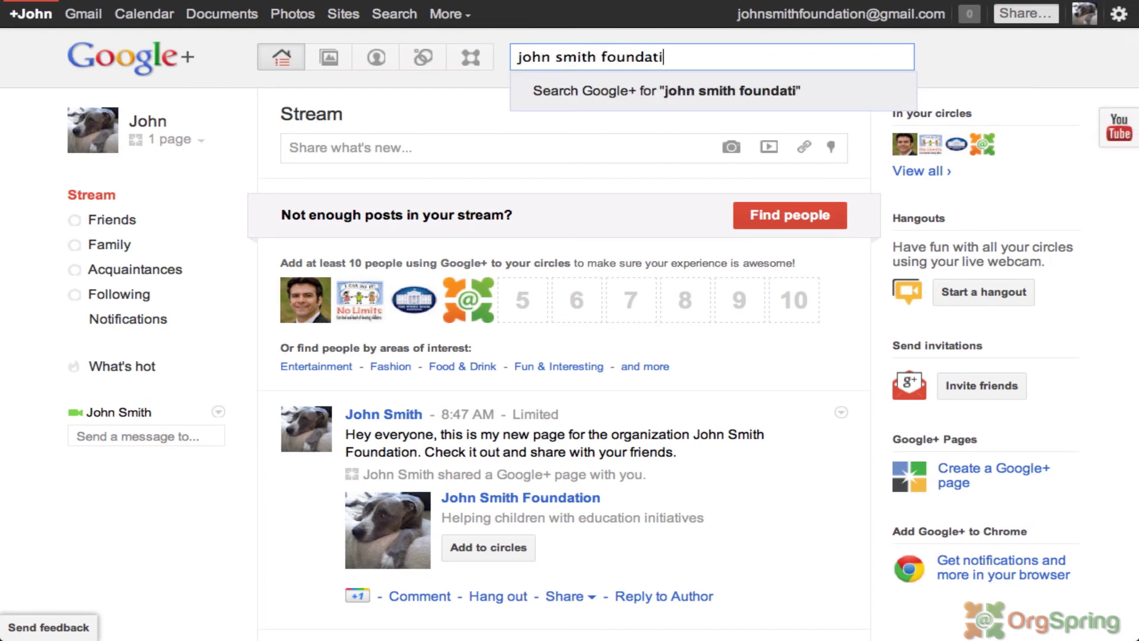
click(662, 93)
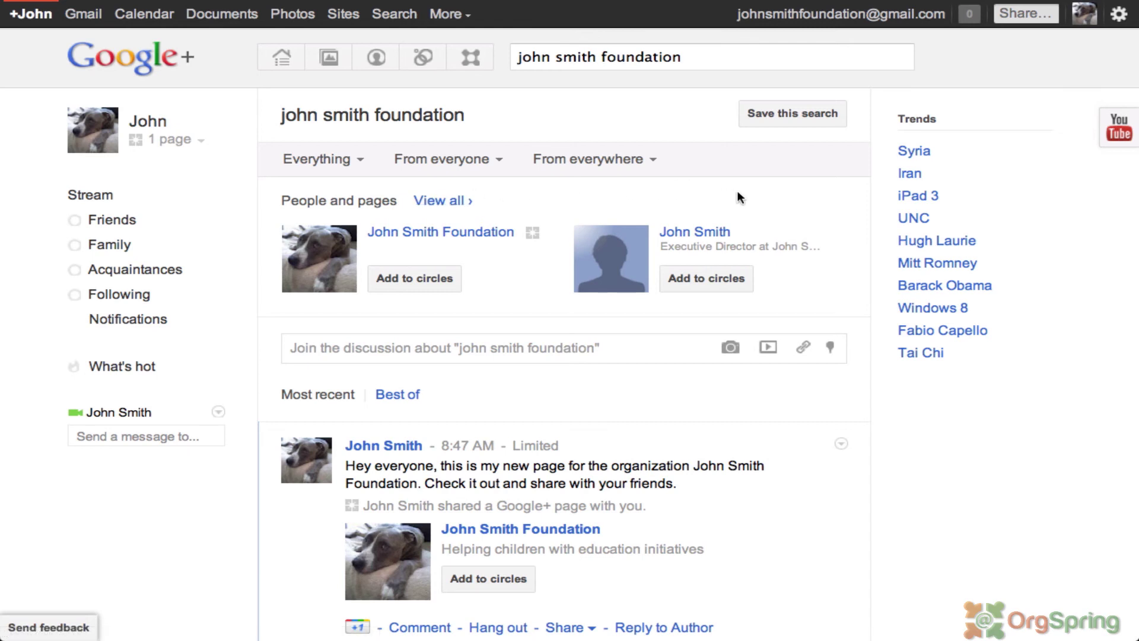
mouse_move(412, 237)
mouse_move(716, 236)
mouse_move(715, 276)
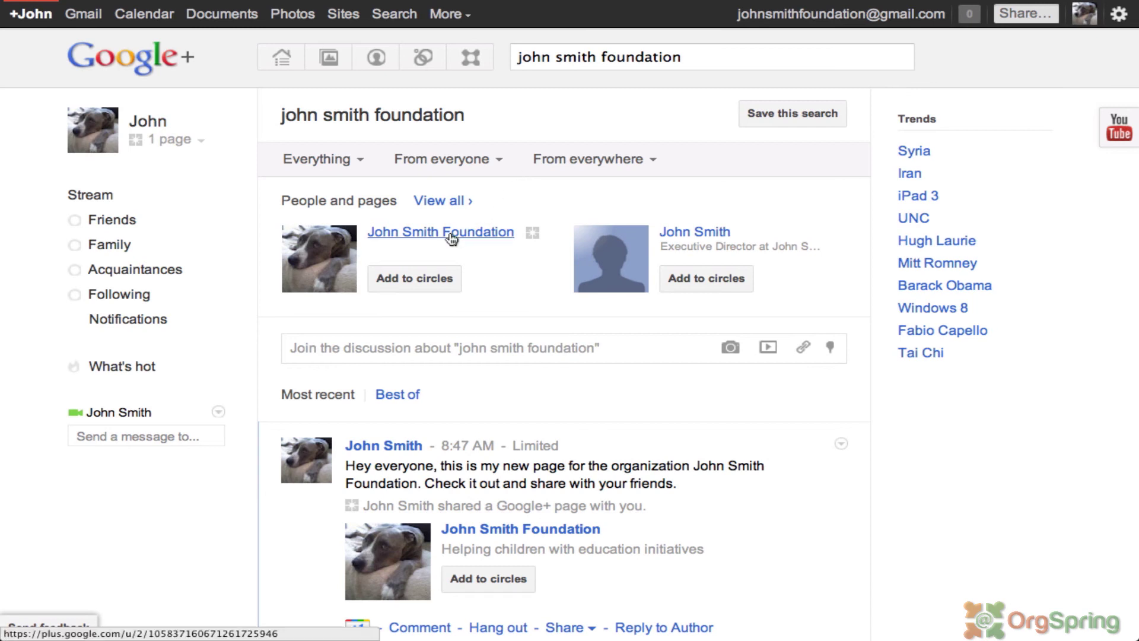
Step: Open the John Smith Foundation page from the results and check its post's Share options without sharing
mouse_move(451, 237)
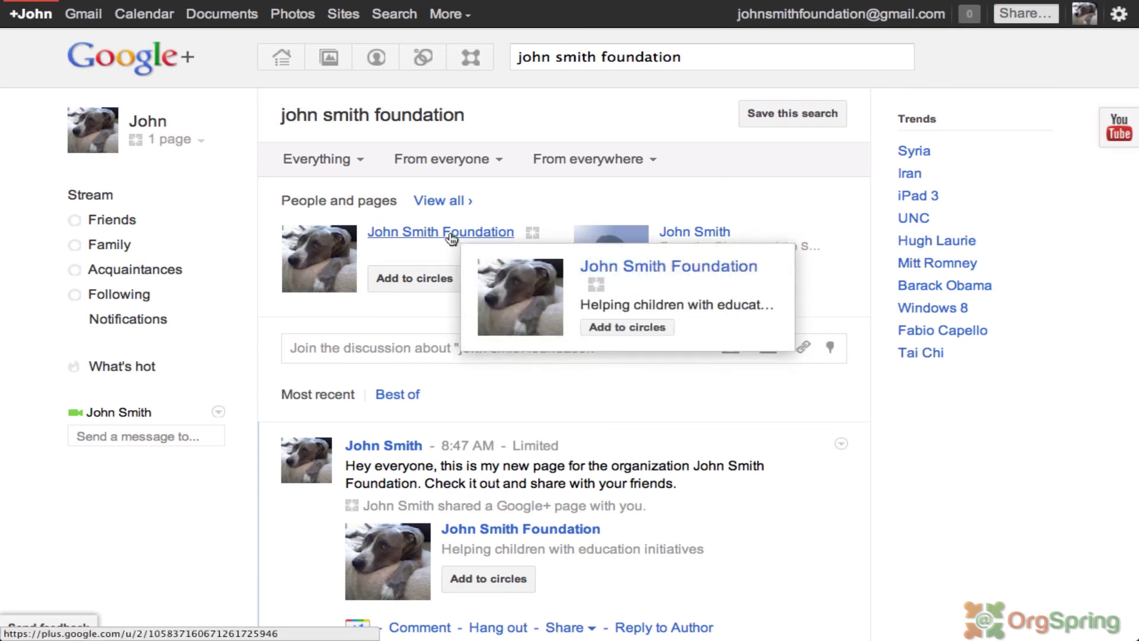
click(451, 237)
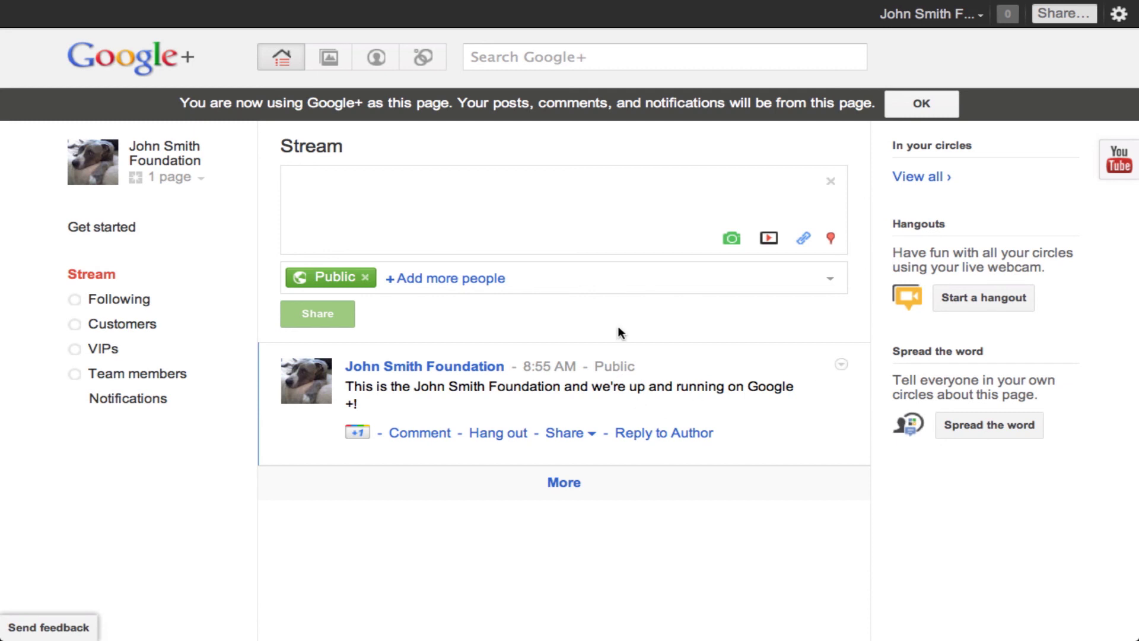
click(591, 440)
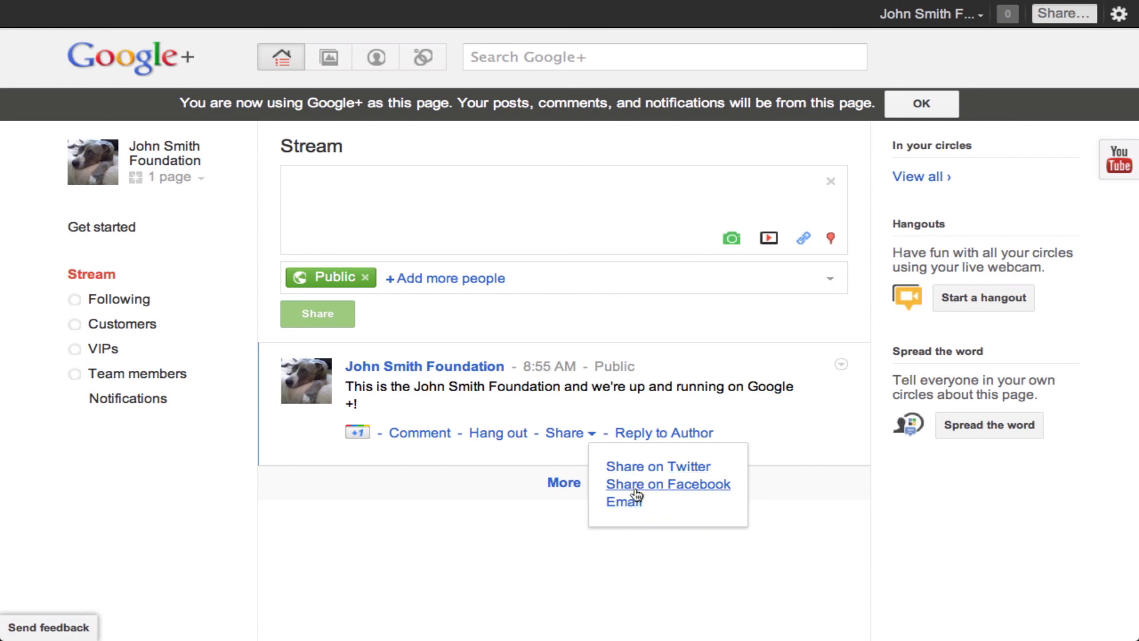
click(618, 546)
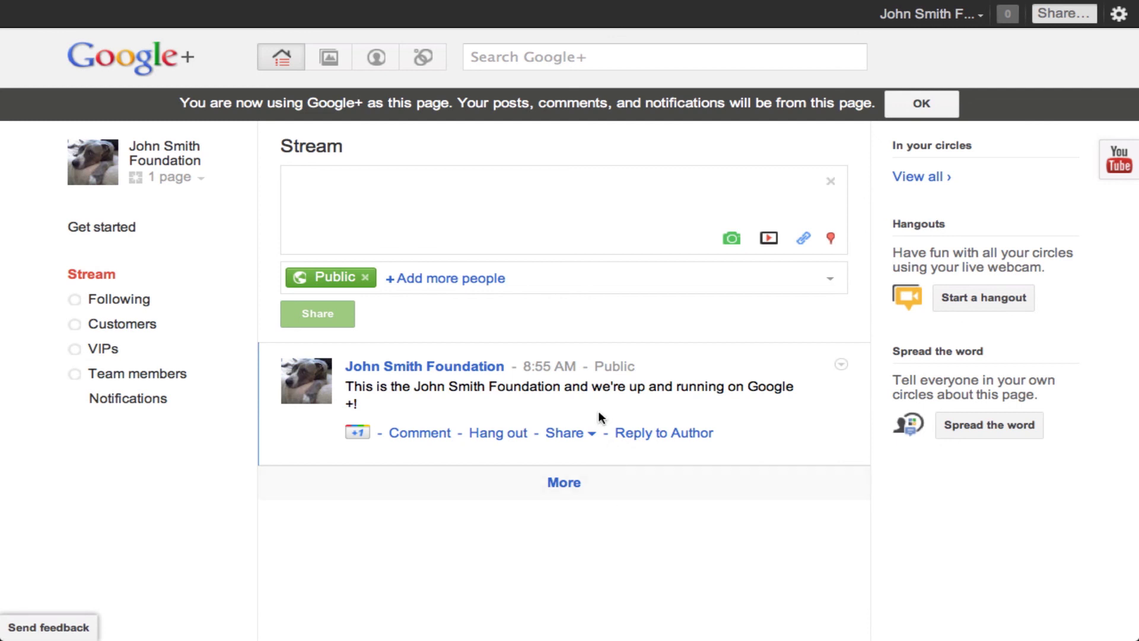
mouse_move(428, 375)
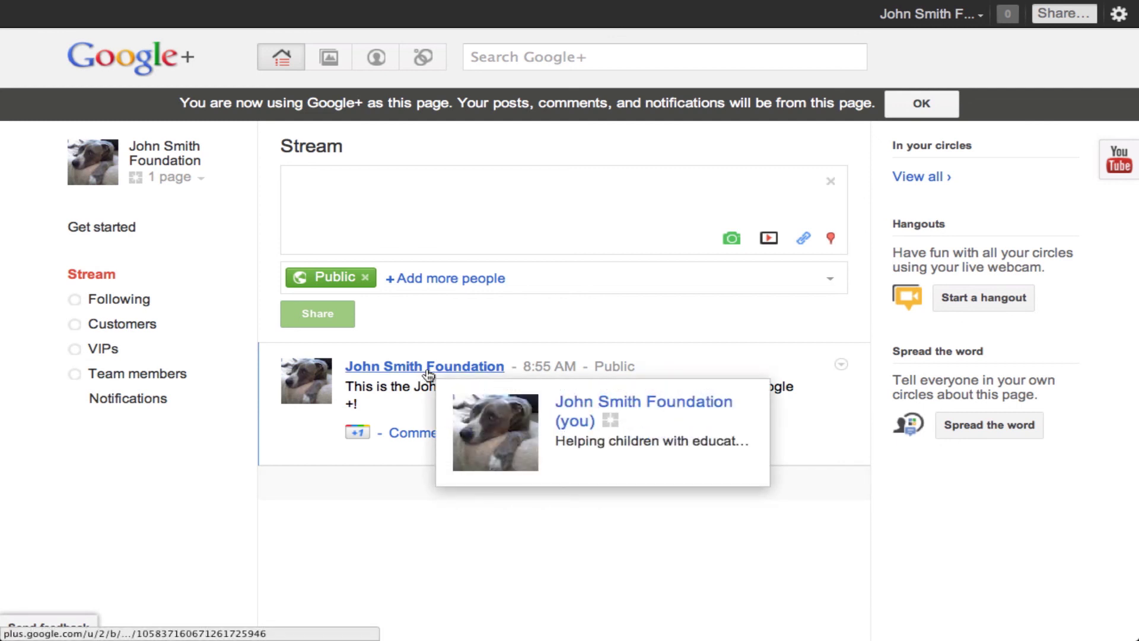
Step: Copy the foundation post's 'Link to this post' URL, then select the page's address-bar URL
mouse_move(469, 372)
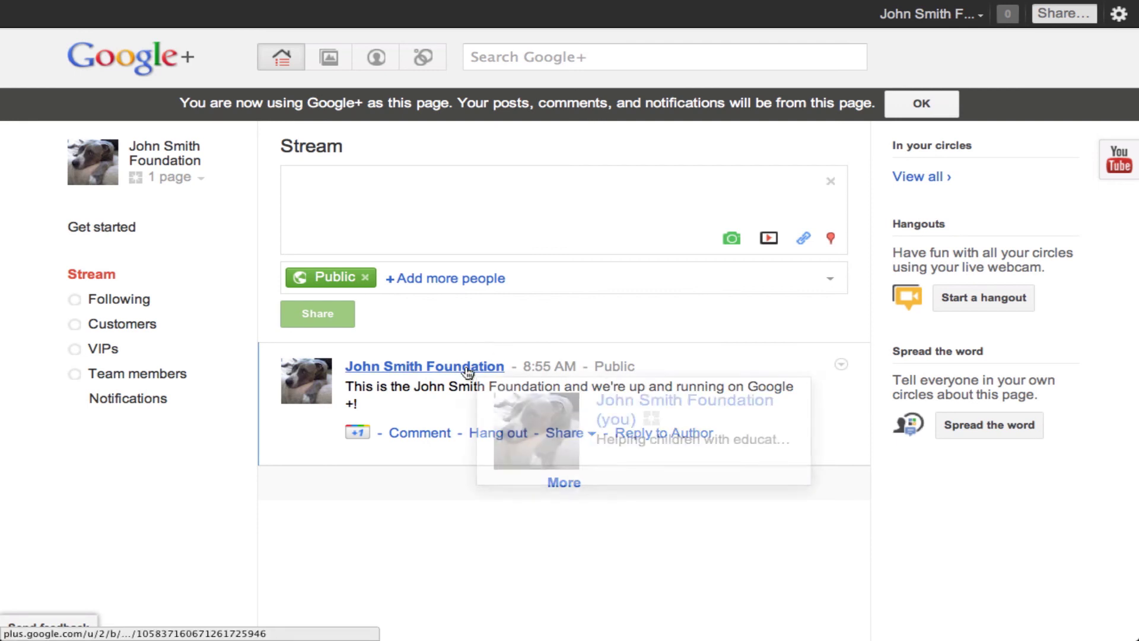
click(841, 365)
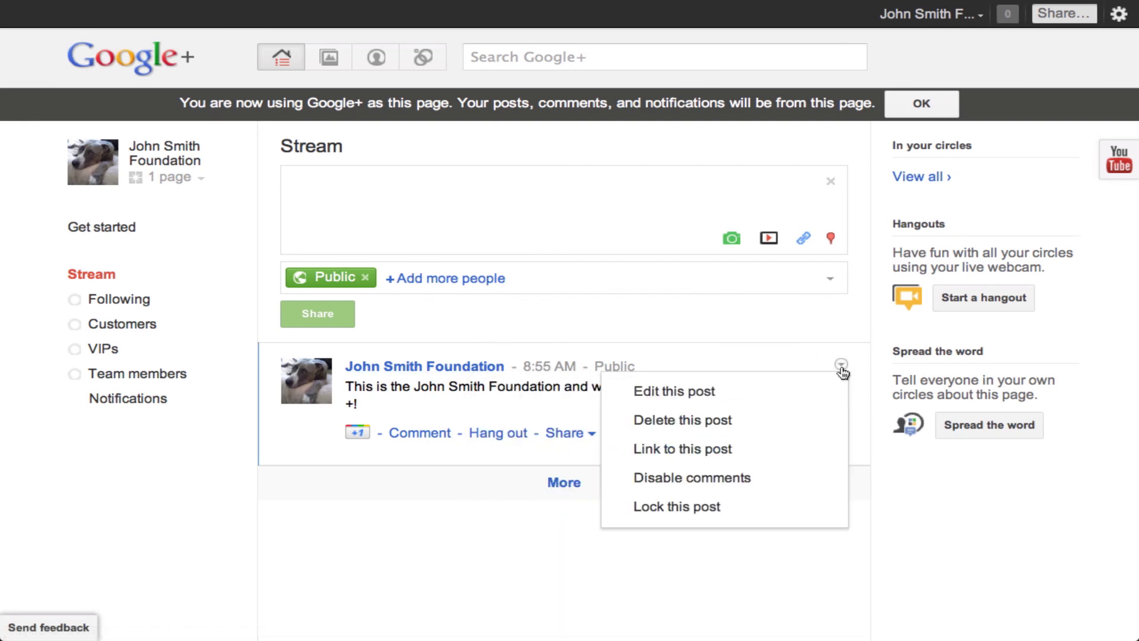
click(721, 450)
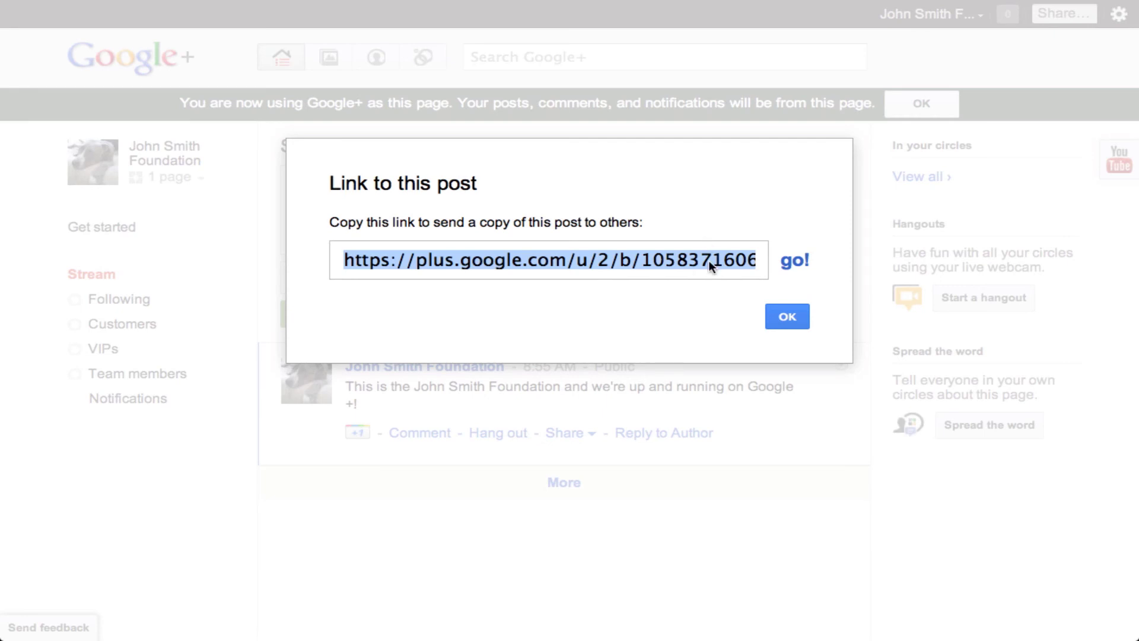
click(789, 316)
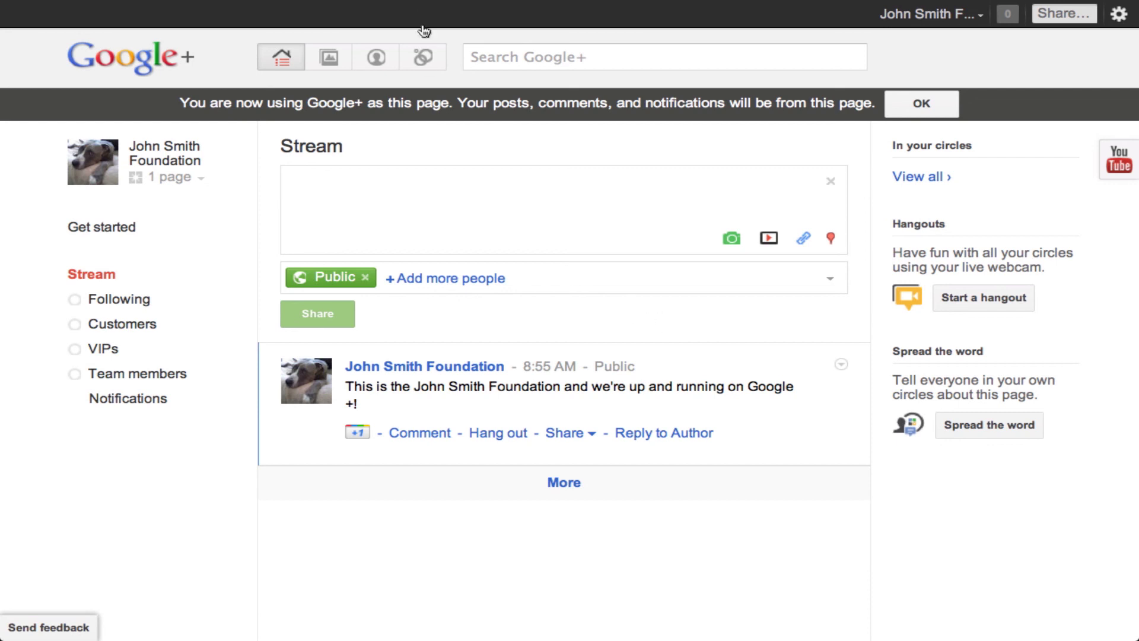
mouse_move(392, 3)
click(361, 62)
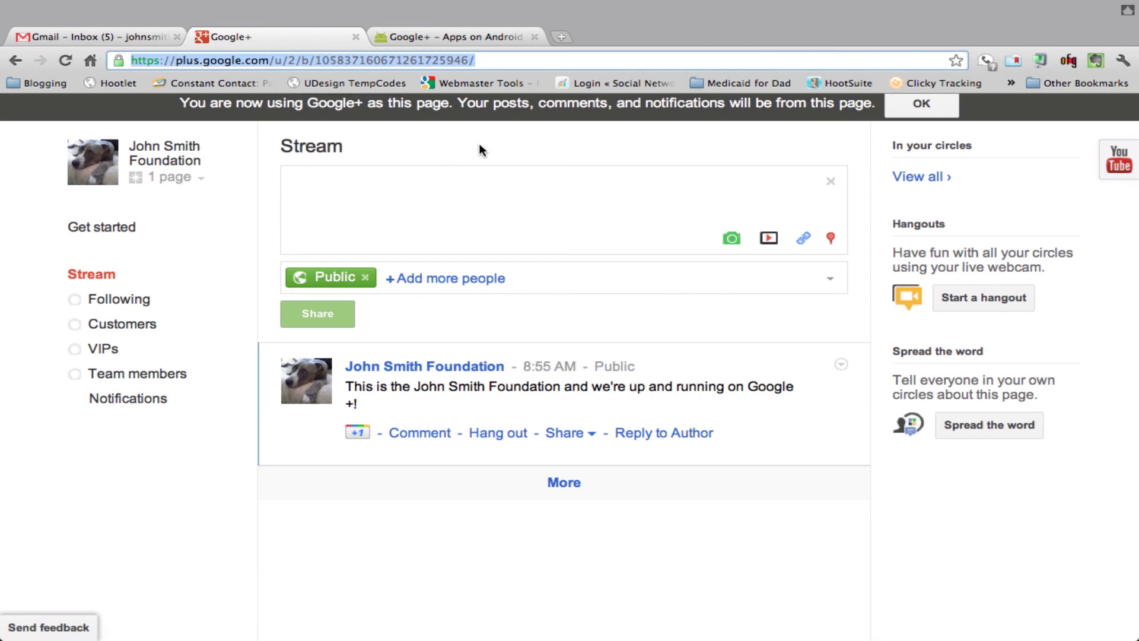
Step: Go fullscreen, open the foundation page's Photos section and select its URL
key(super+shift+f)
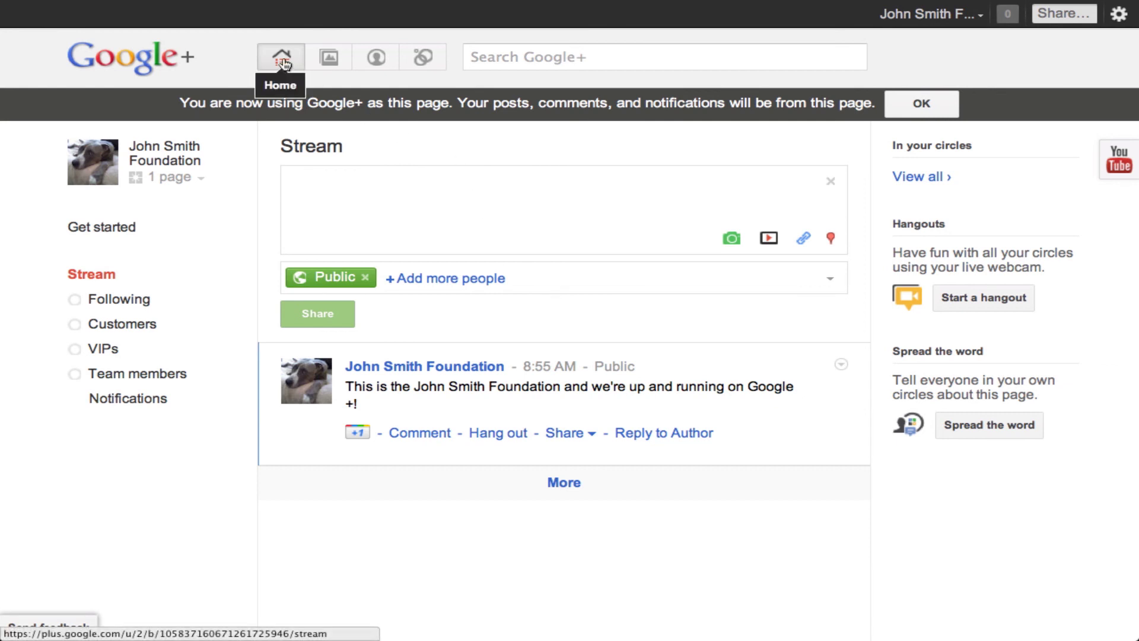
mouse_move(300, 5)
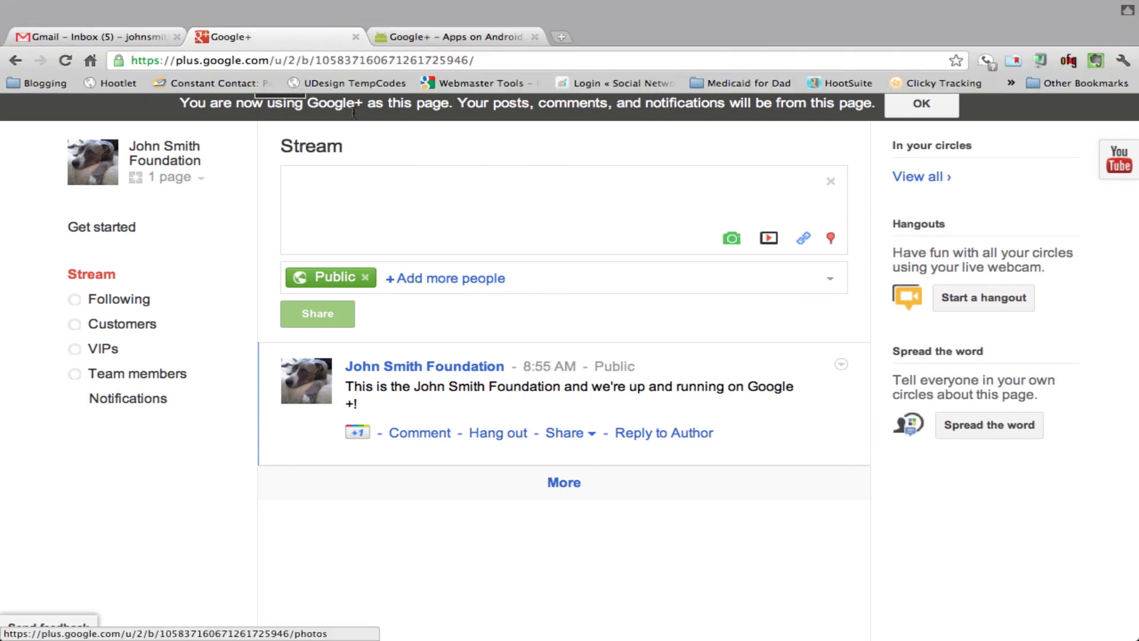
click(329, 58)
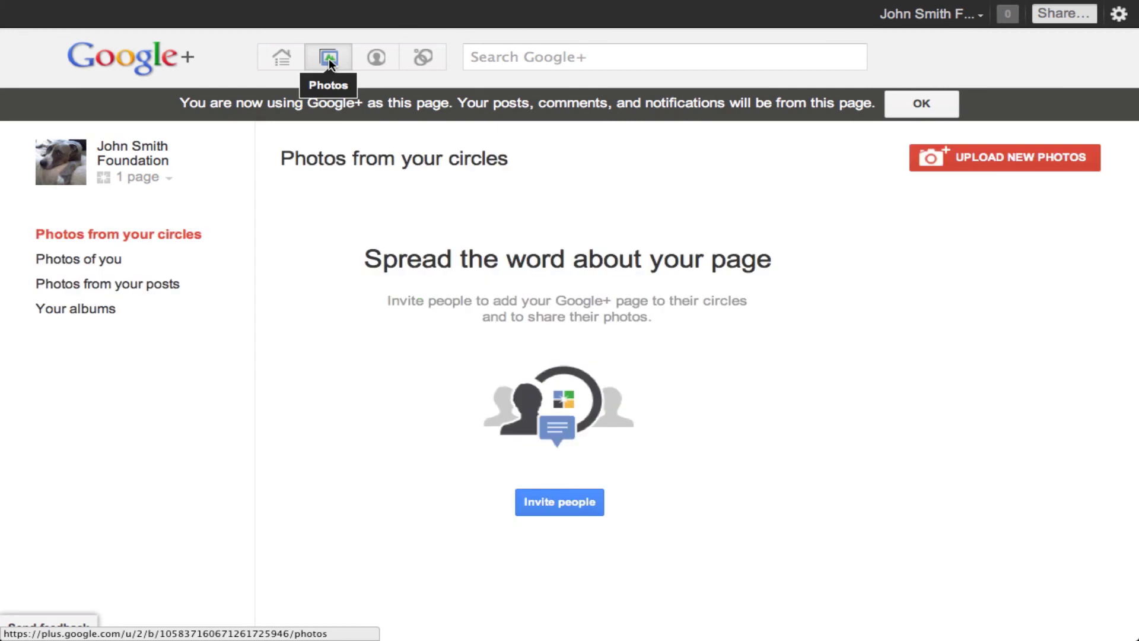
mouse_move(329, 7)
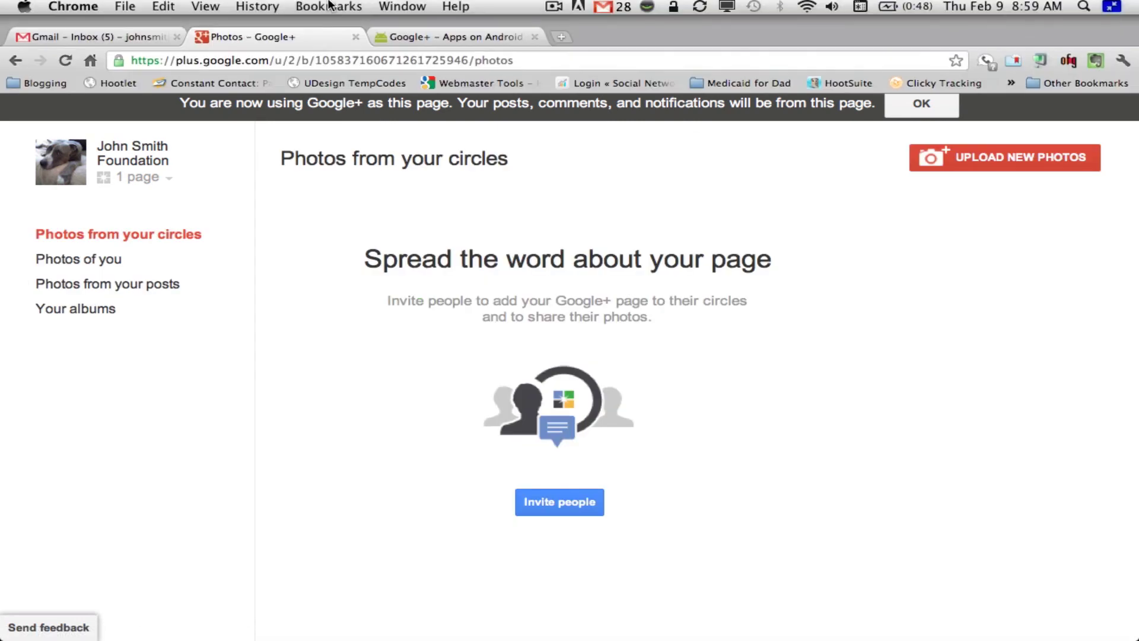
click(352, 59)
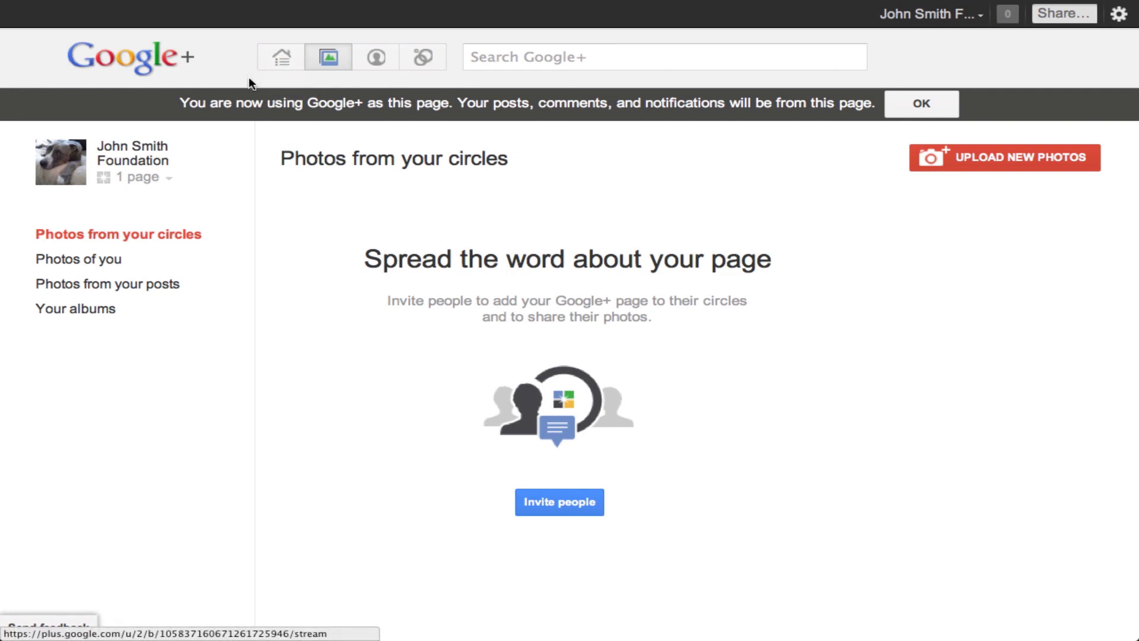
Step: Open the John Smith Foundation profile from the page name at the upper left
click(148, 160)
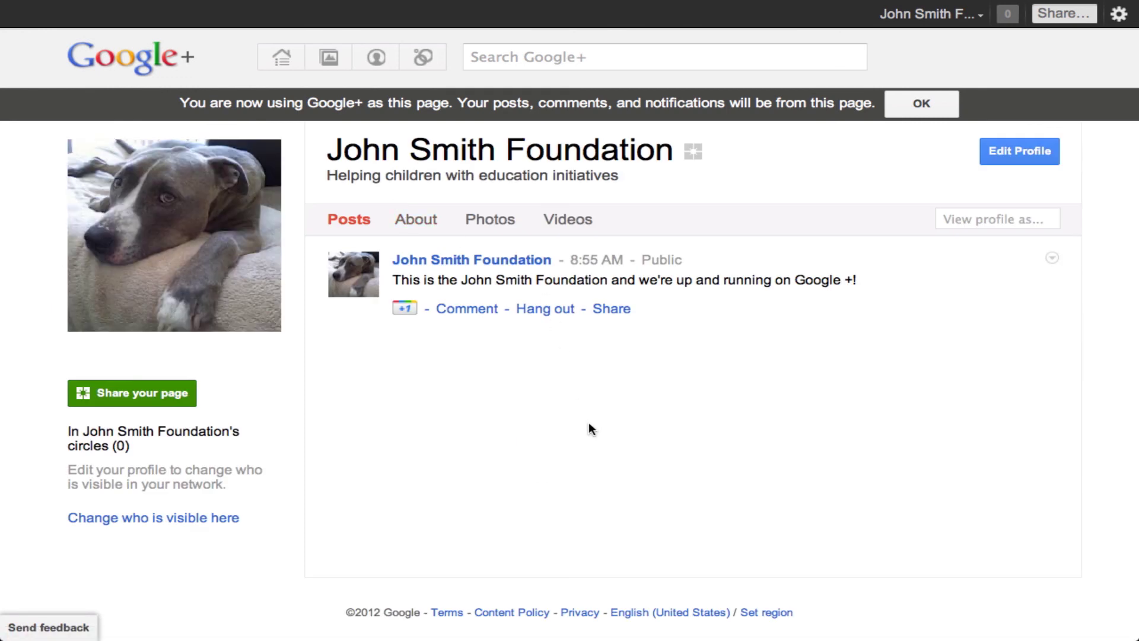